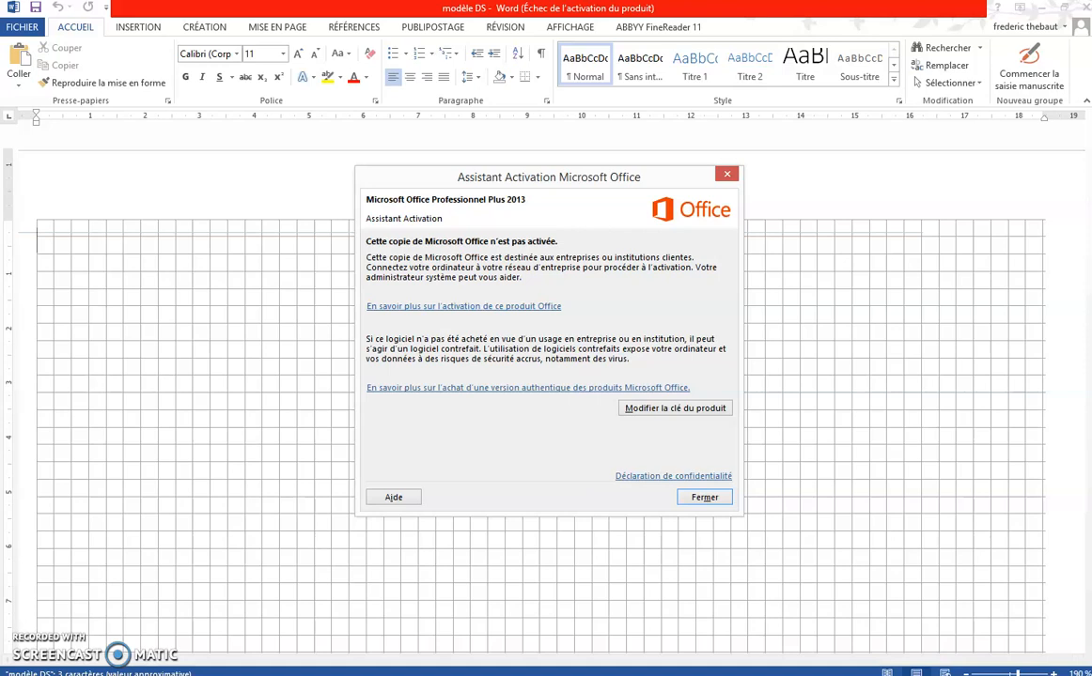
# - Dismiss the Office activation notice and browse the Téléchargements folder for pictures to insert
pyautogui.click(705, 498)
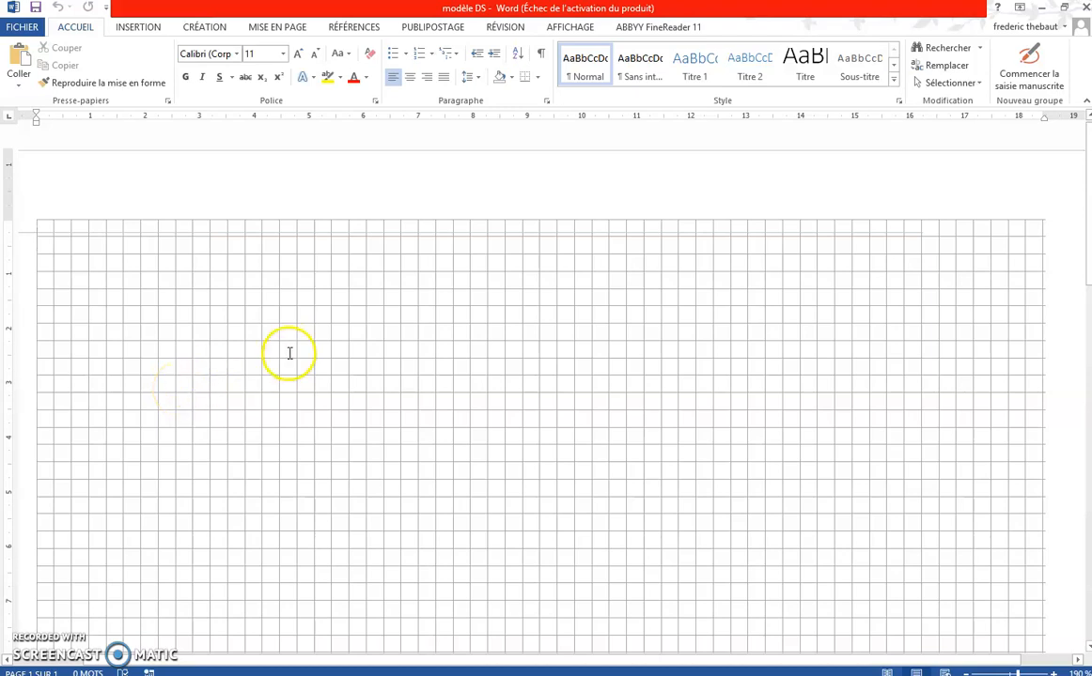
pyautogui.click(132, 35)
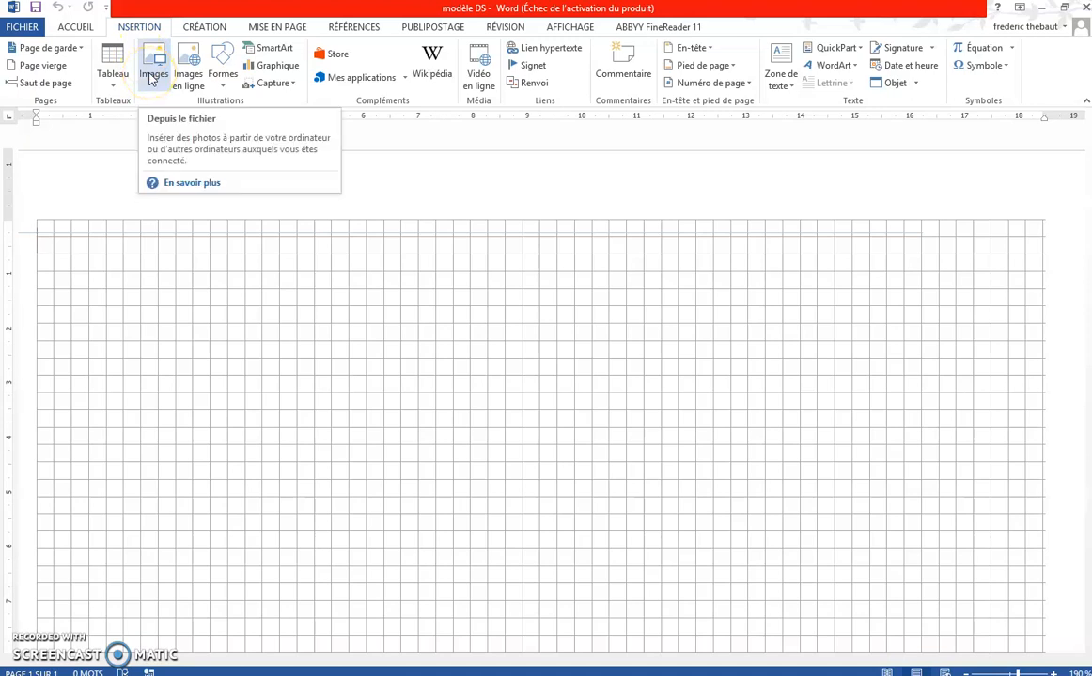
pyautogui.click(150, 79)
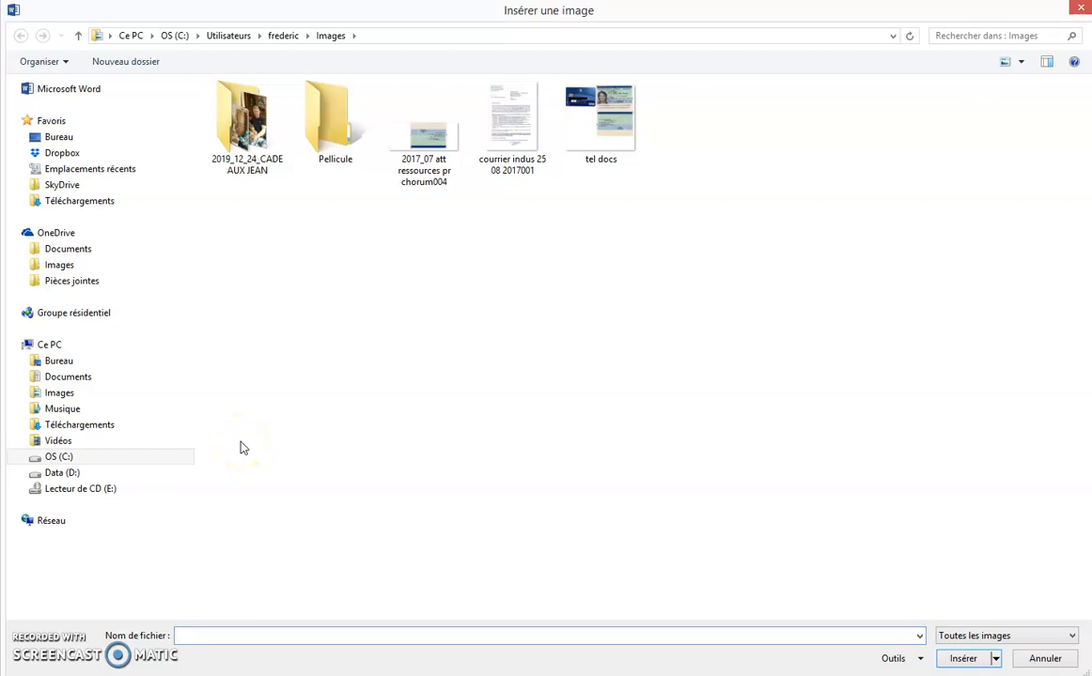
pyautogui.click(82, 427)
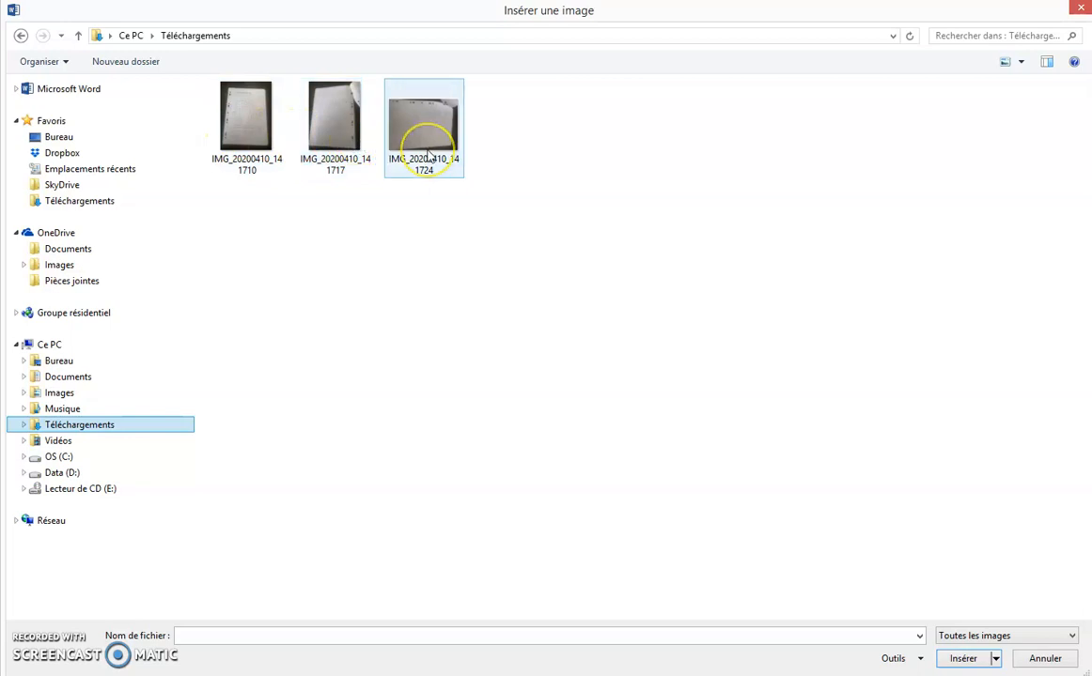
# - Insert the photos IMG_20200410_141710, IMG_20200410_141717 and IMG_20200410_141724 together into the document
pyautogui.click(280, 155)
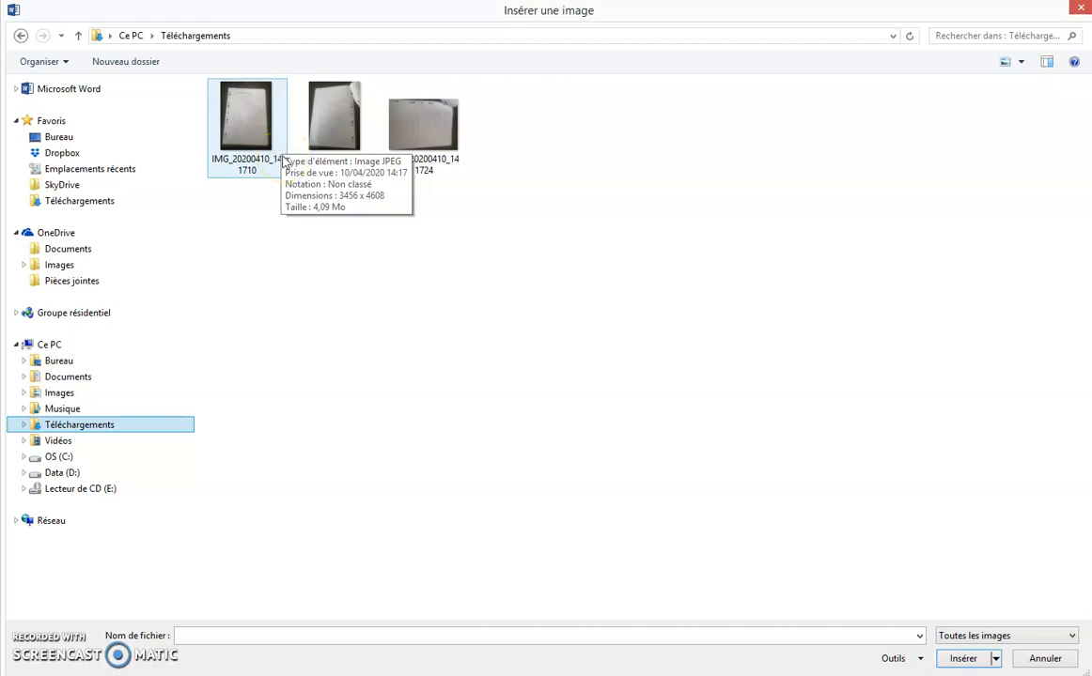
pyautogui.click(332, 112)
pyautogui.click(426, 138)
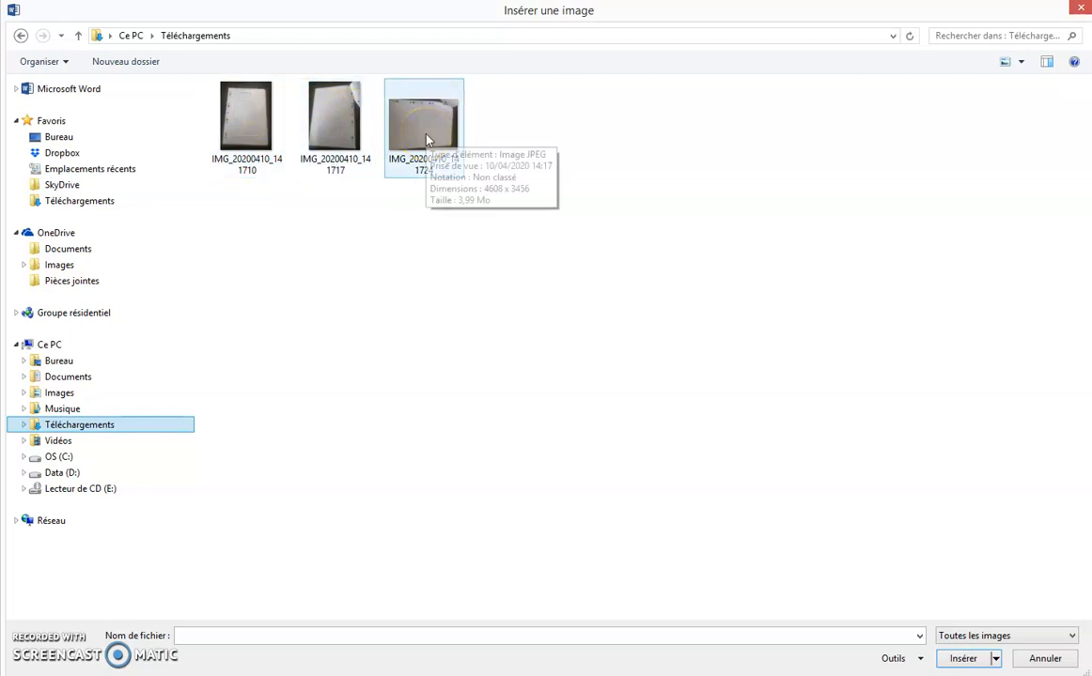
pyautogui.click(242, 139)
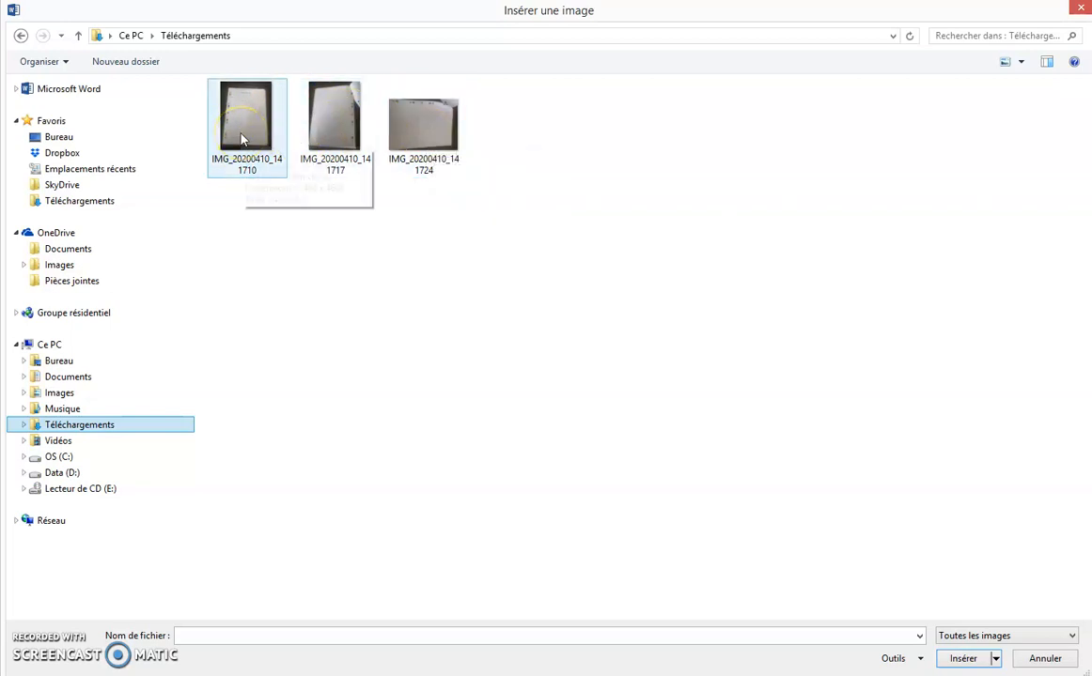
pyautogui.click(241, 139)
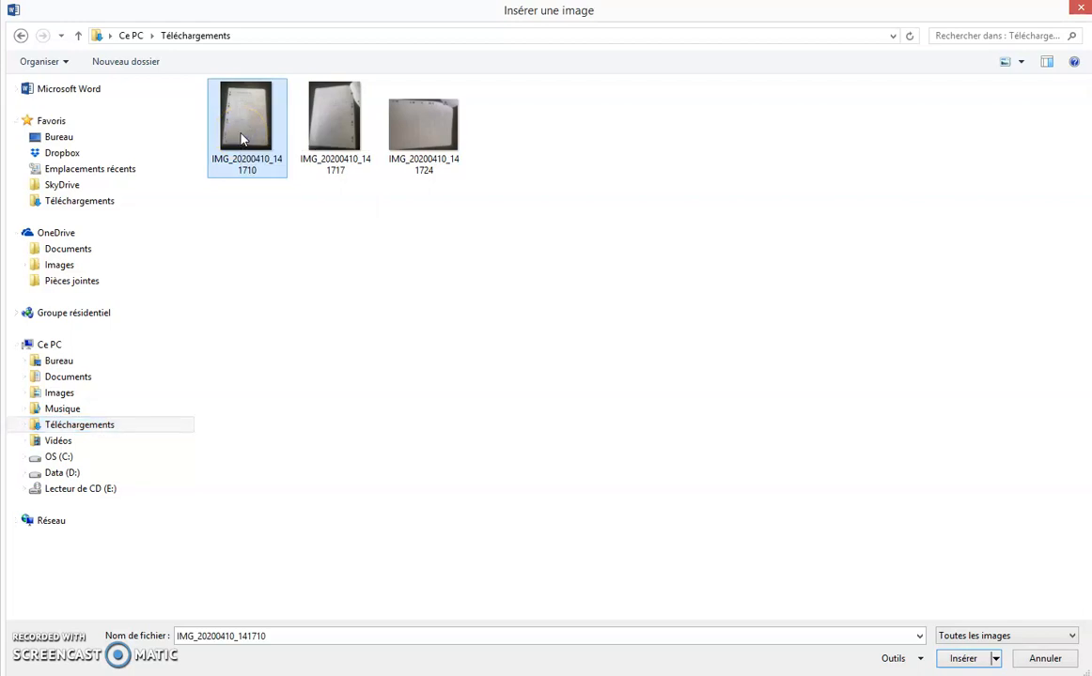
pyautogui.keyDown('ctrl'); pyautogui.click(305, 127); pyautogui.keyUp('ctrl')
pyautogui.keyDown('ctrl'); pyautogui.click(419, 137); pyautogui.keyUp('ctrl')
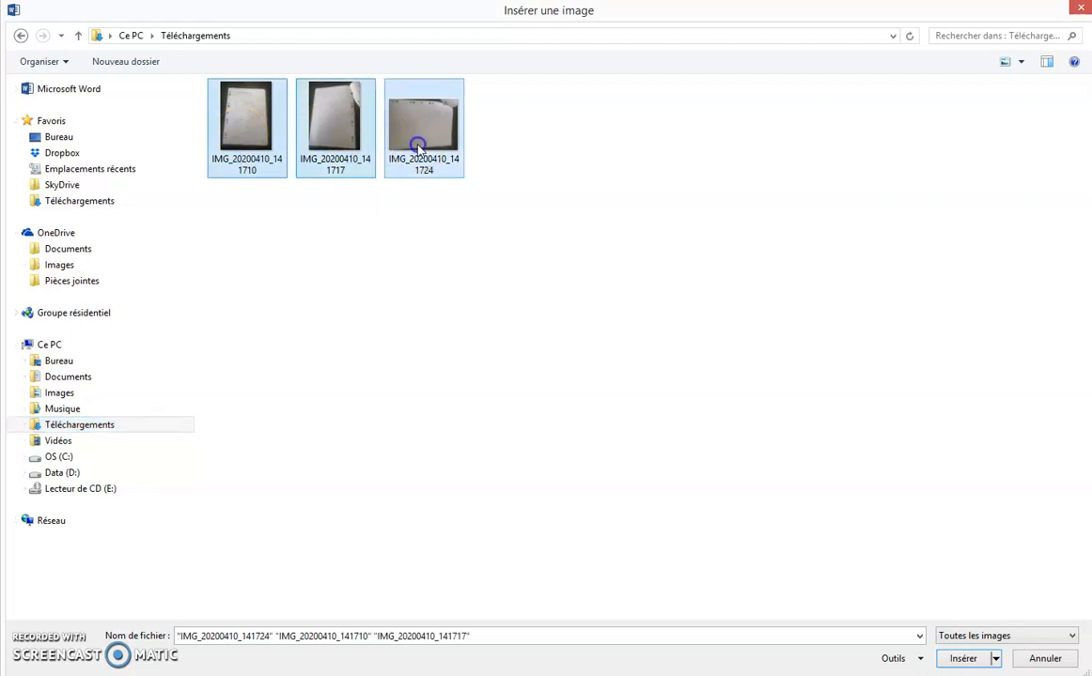
pyautogui.click(960, 660)
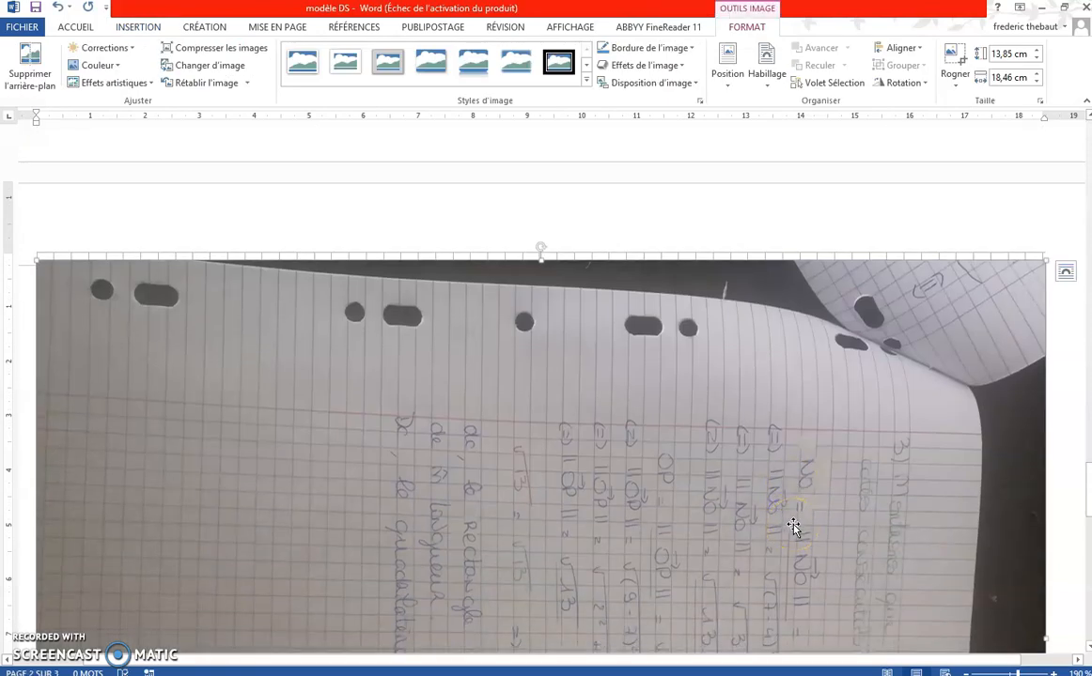
# - Examine the three inserted photos across the pages, checking their layout, orientation and the legibility of the handwriting
pyautogui.scroll(-8, 793, 528)
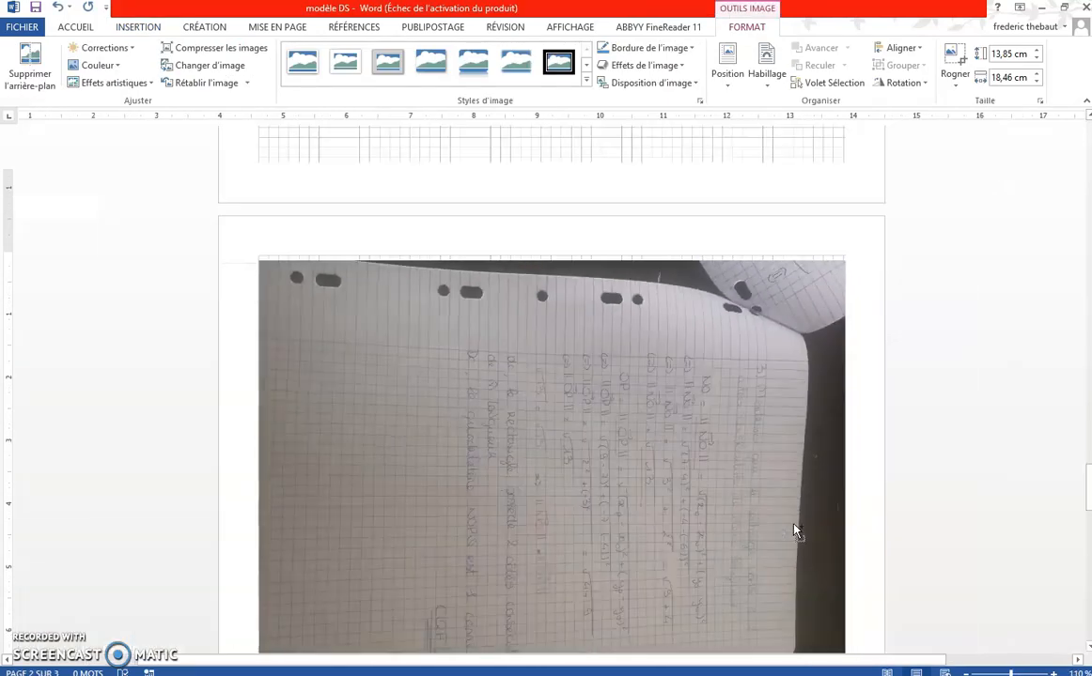
pyautogui.scroll(-3, 793, 532)
pyautogui.scroll(-6, 794, 532)
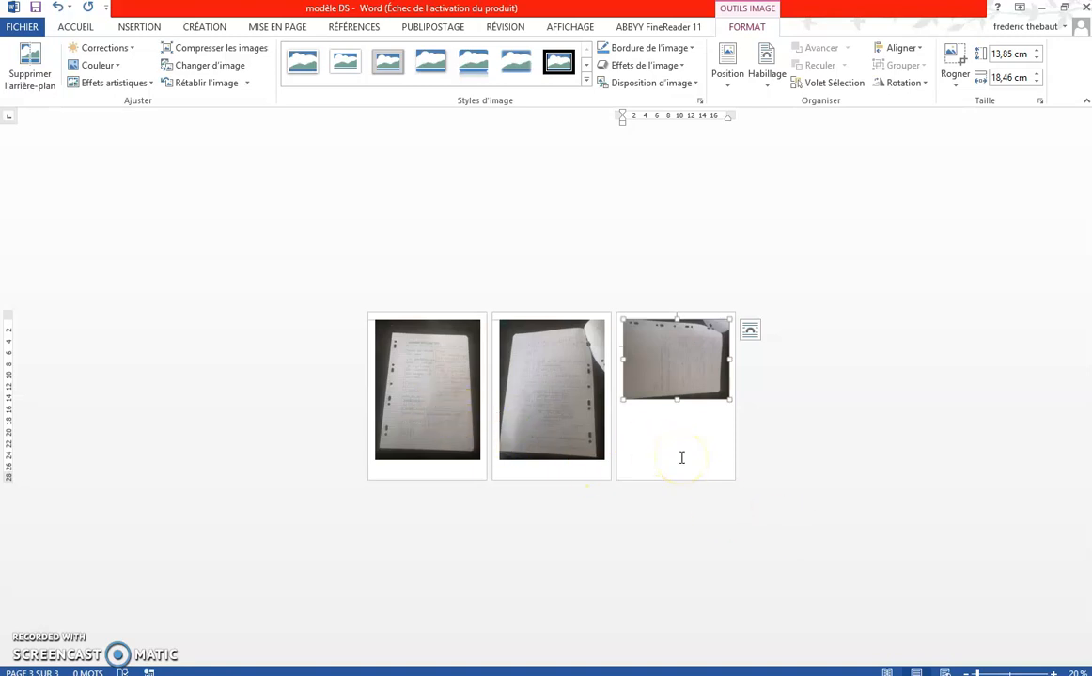
pyautogui.scroll(3, 682, 458)
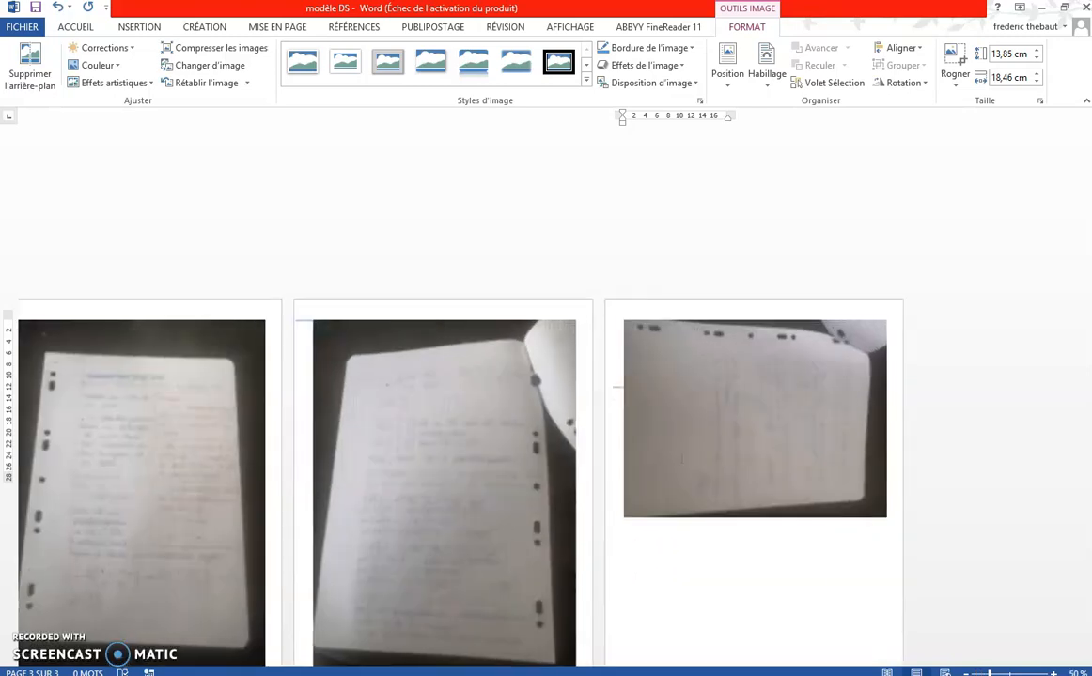
pyautogui.scroll(2, 378, 377)
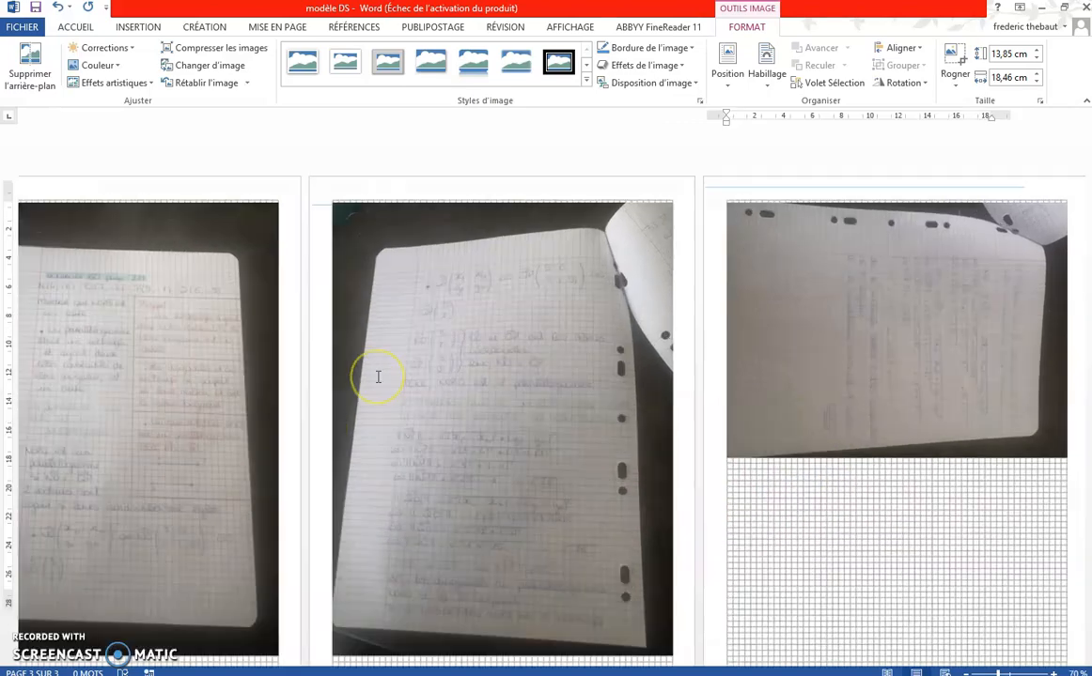
pyautogui.scroll(1, 377, 377)
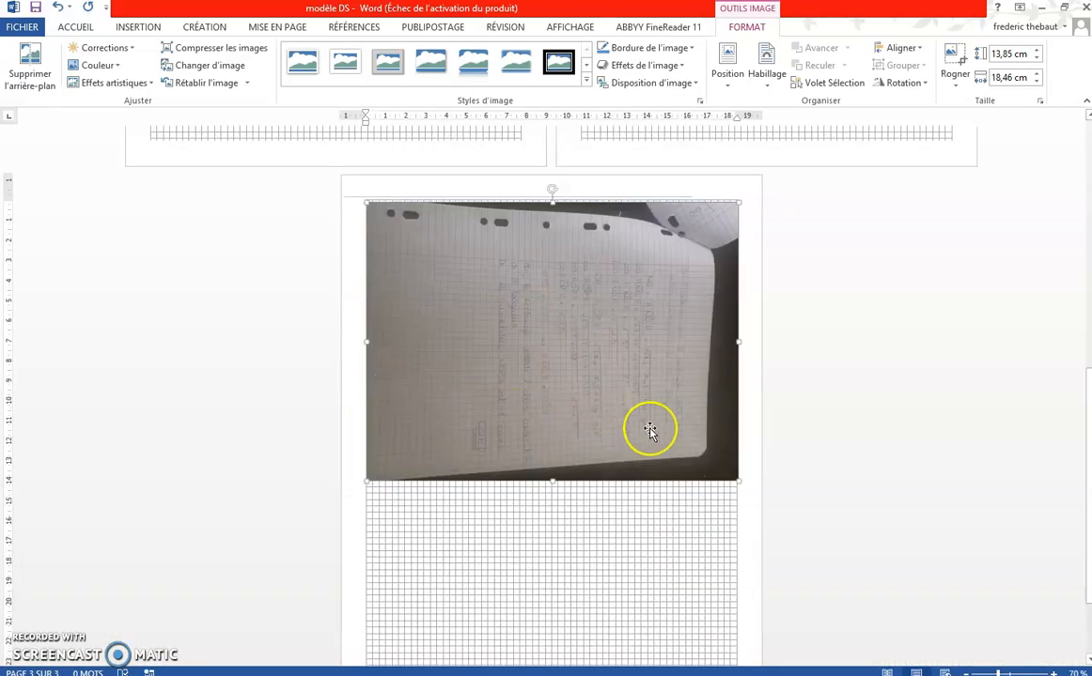
pyautogui.scroll(3, 714, 428)
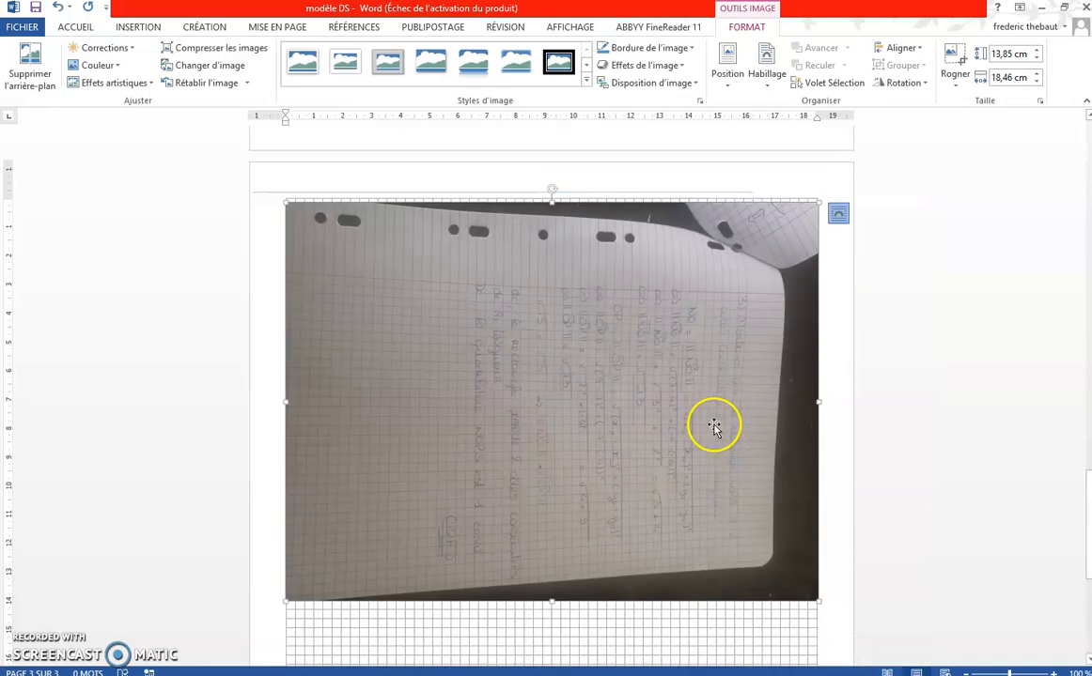
pyautogui.scroll(2, 714, 429)
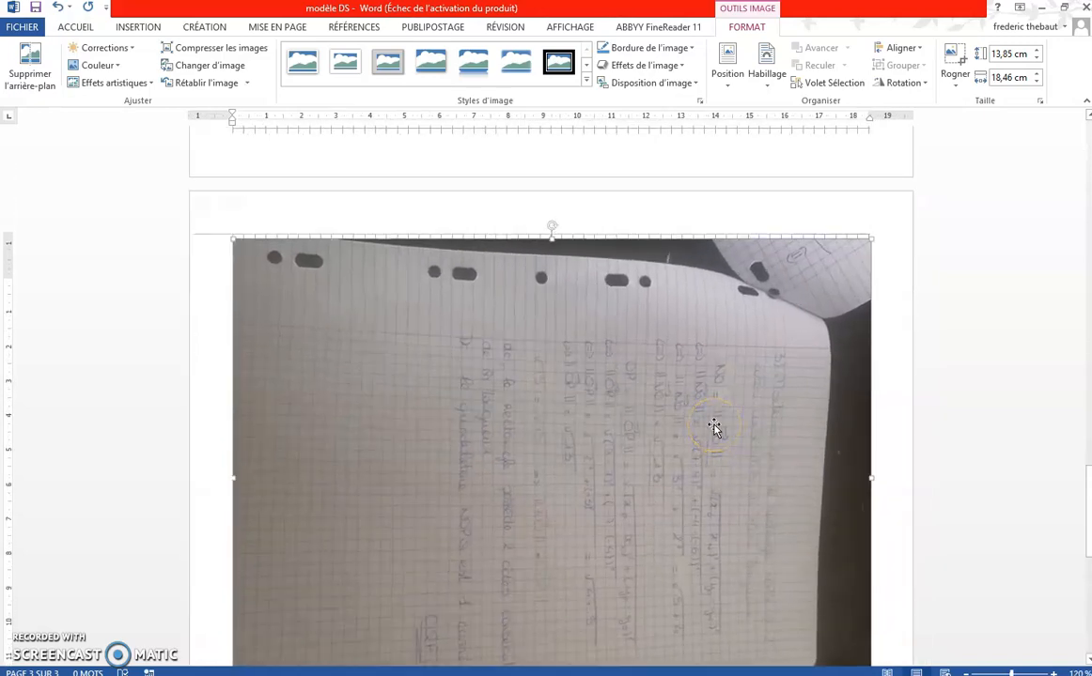
pyautogui.scroll(10, 713, 428)
pyautogui.scroll(-5, 714, 428)
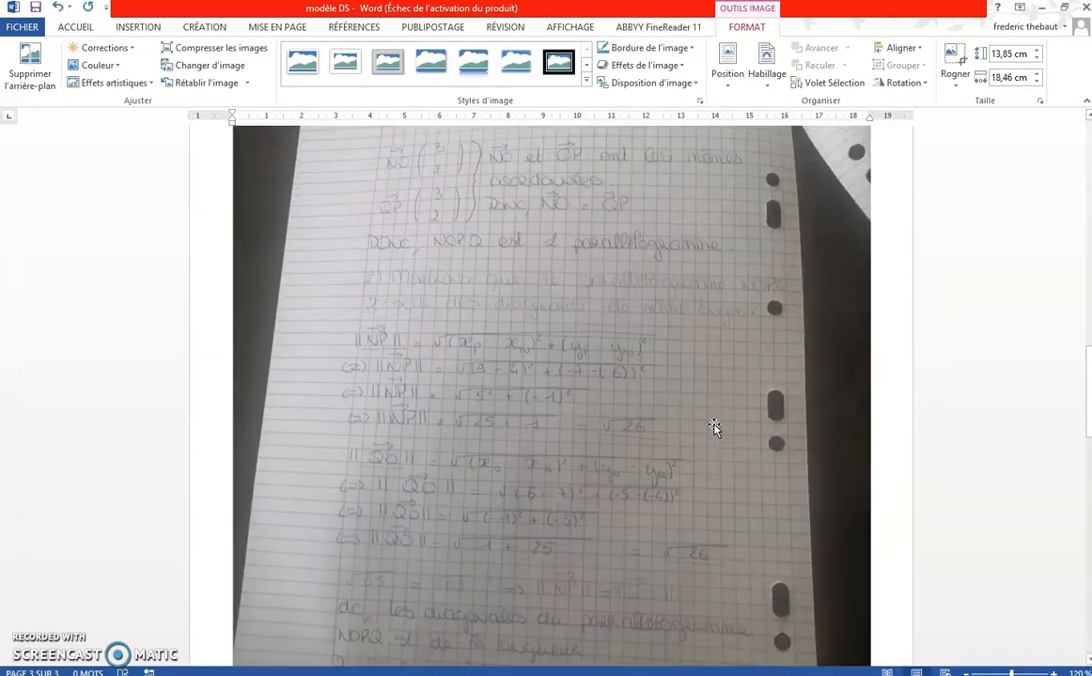
pyautogui.scroll(10, 714, 428)
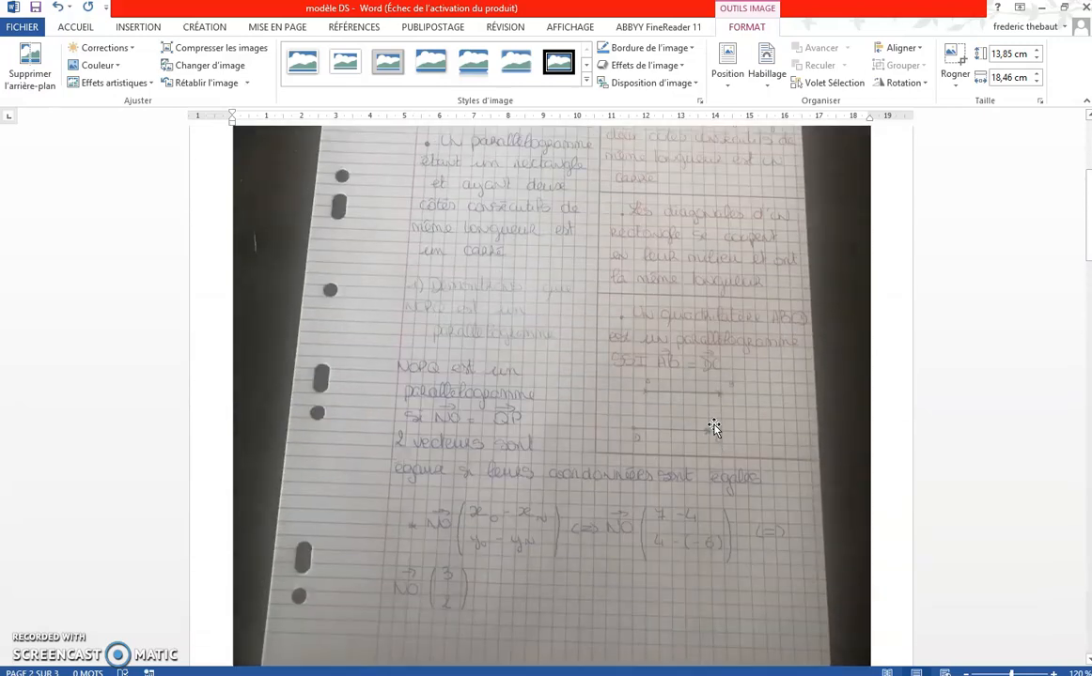
pyautogui.scroll(2, 714, 429)
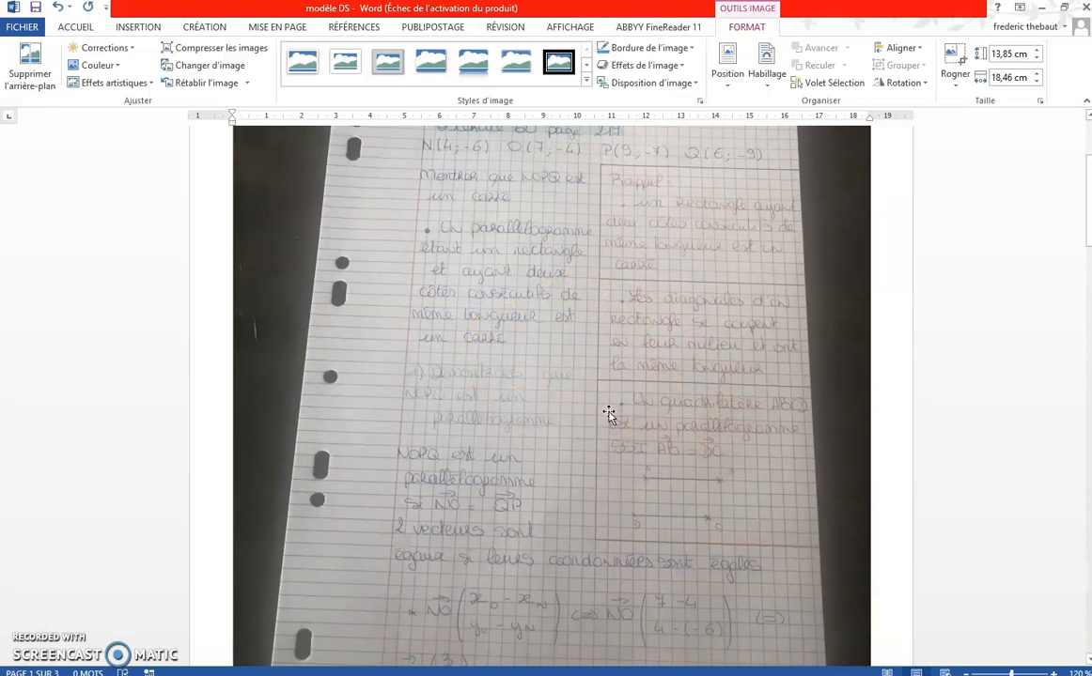
pyautogui.scroll(2, 609, 413)
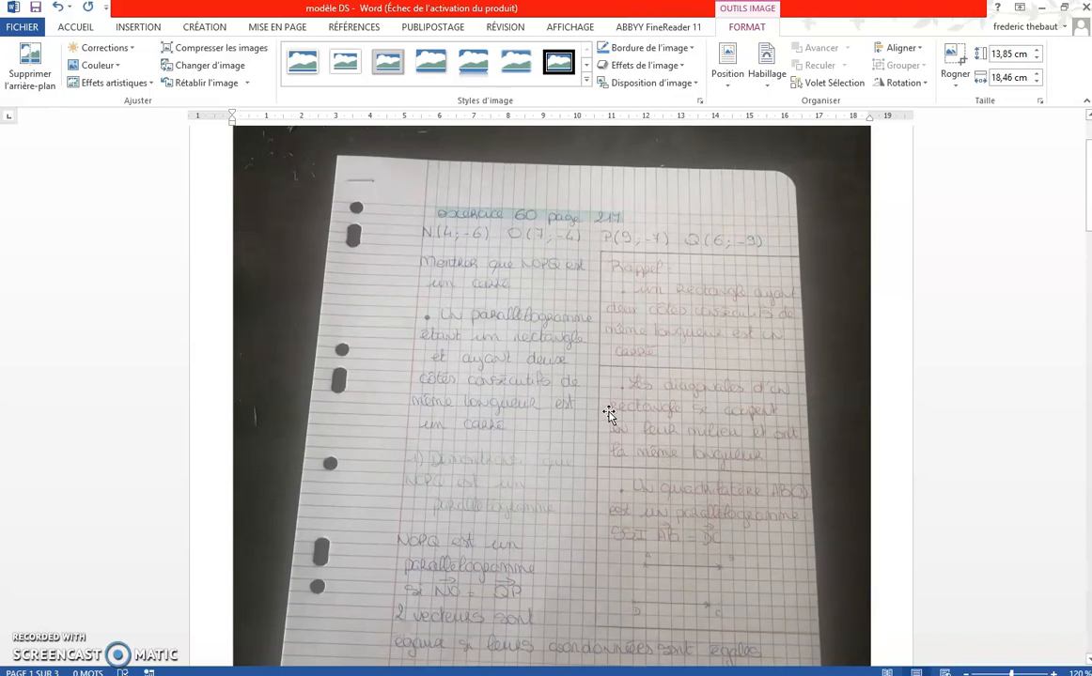
pyautogui.scroll(-1, 609, 413)
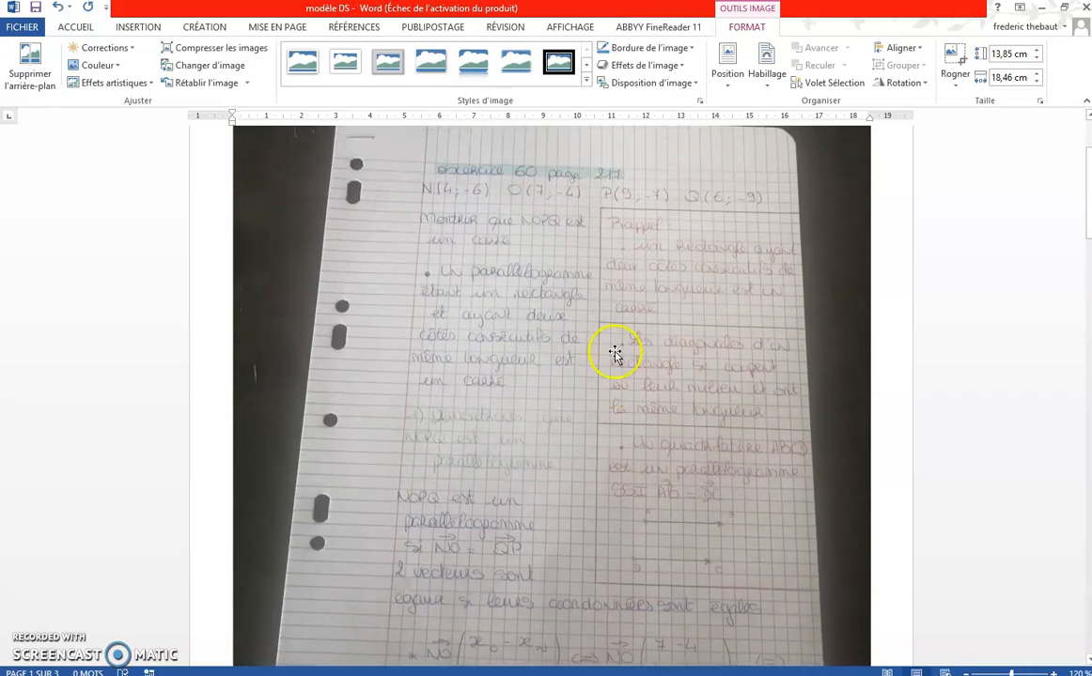
# - Preview the sharpness, brightness and contrast corrections available for the first page's photo without applying any
pyautogui.click(530, 347)
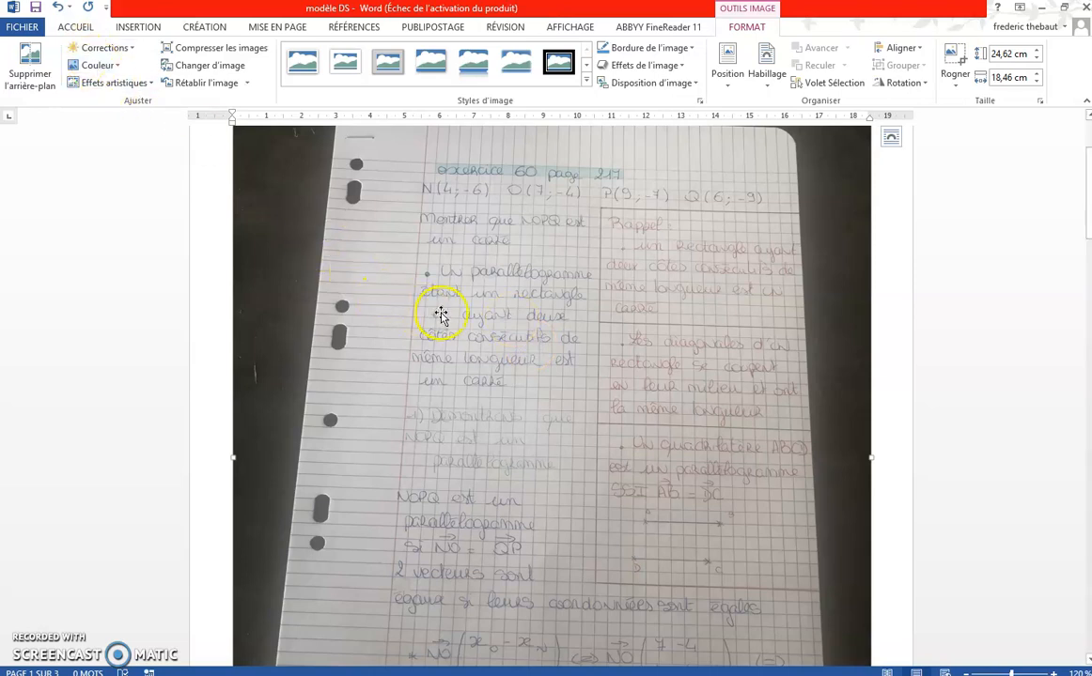
pyautogui.click(120, 54)
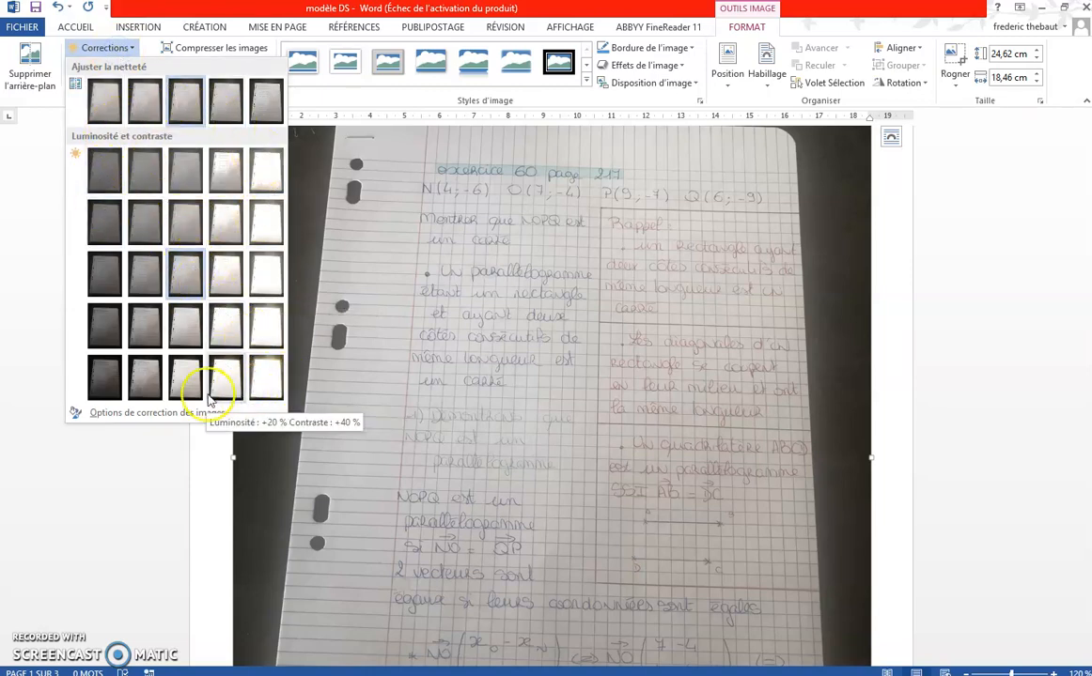
pyautogui.click(111, 170)
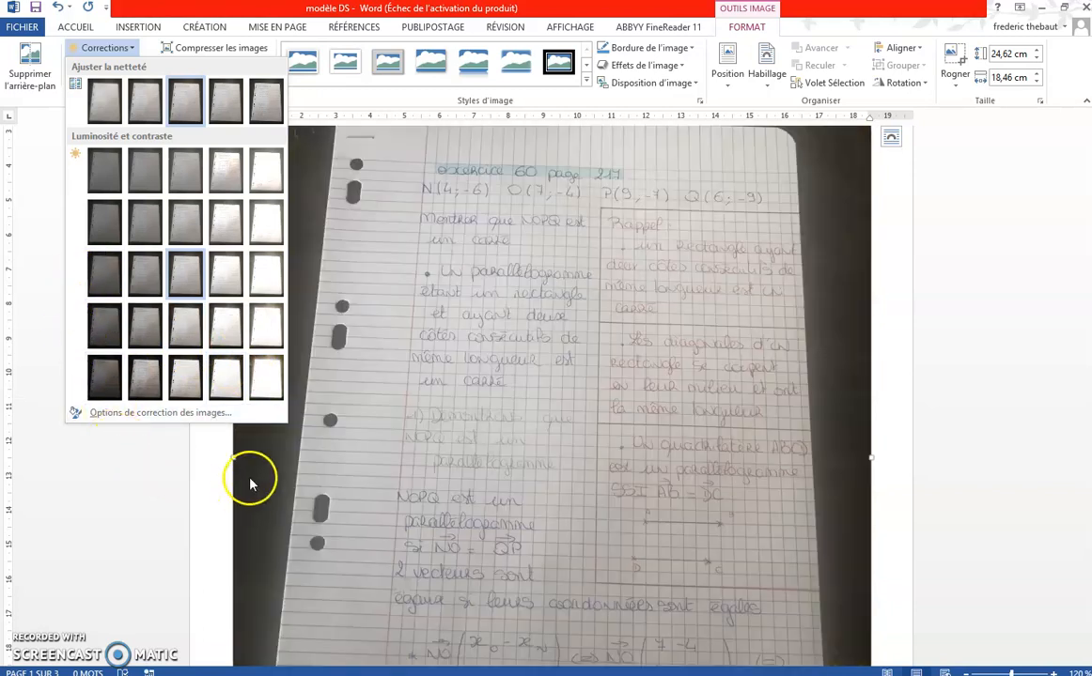
pyautogui.click(250, 484)
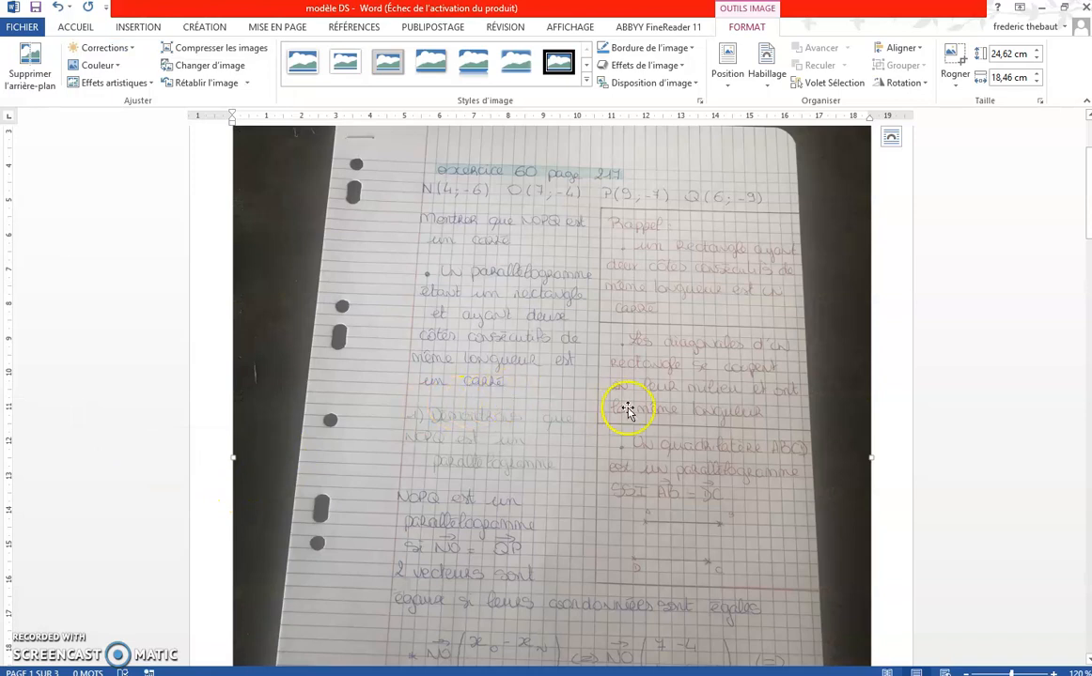
# - Crop the dark strip above the sheet off the first page's photo, leaving it about 21.94 cm high
pyautogui.scroll(3, 626, 409)
pyautogui.scroll(1, 628, 411)
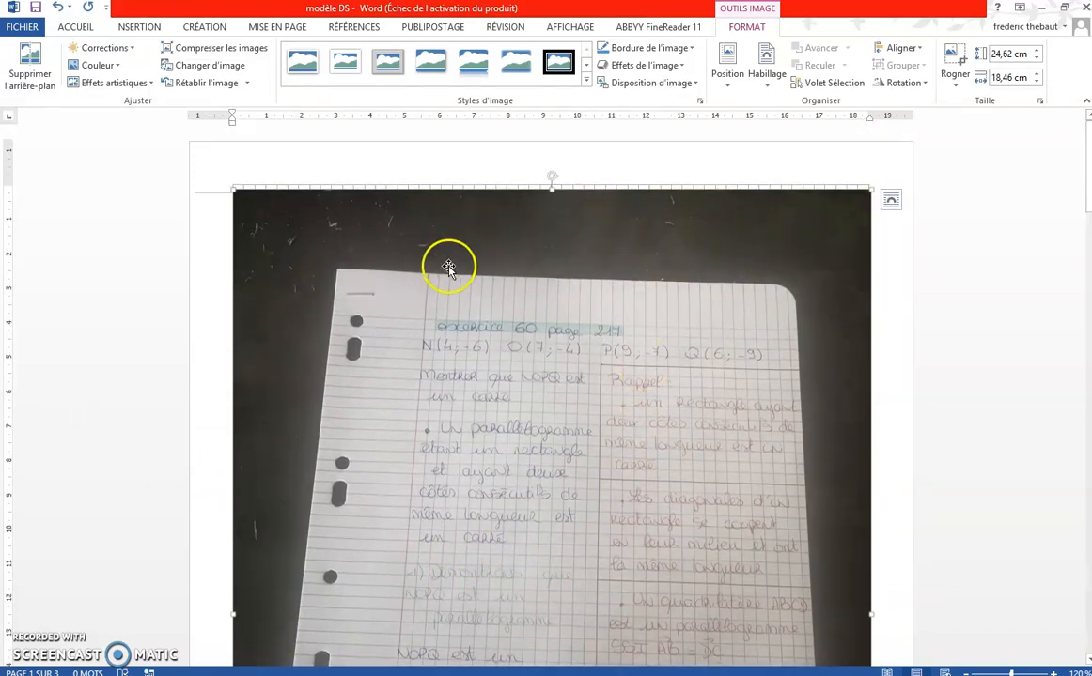
pyautogui.scroll(-10, 584, 367)
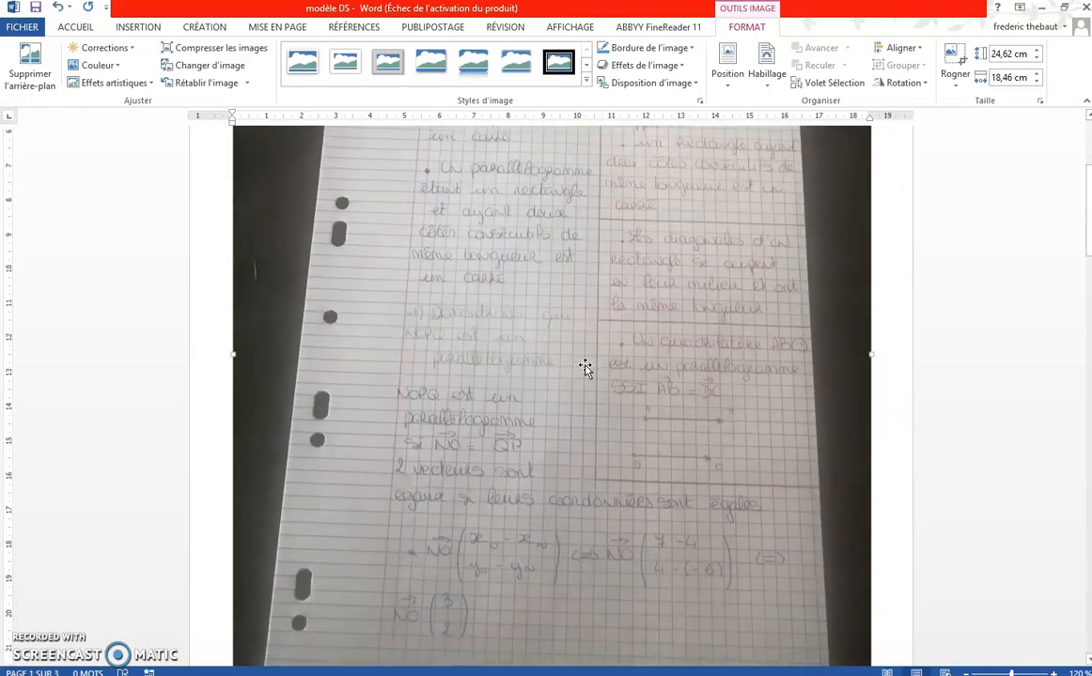
pyautogui.scroll(10, 584, 367)
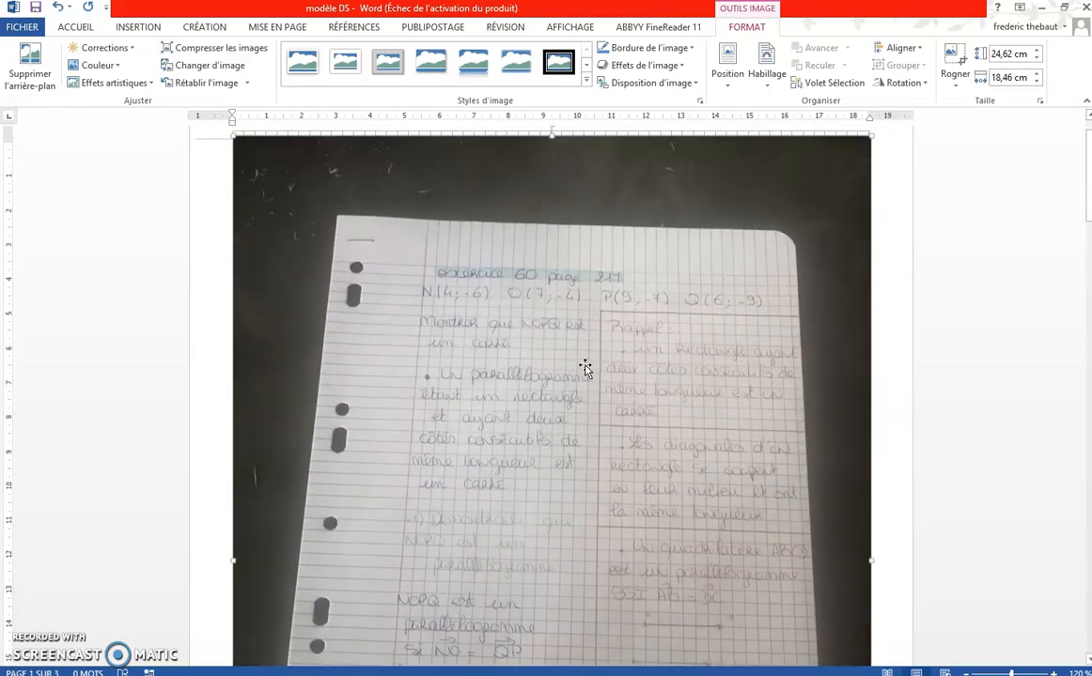
pyautogui.click(593, 369)
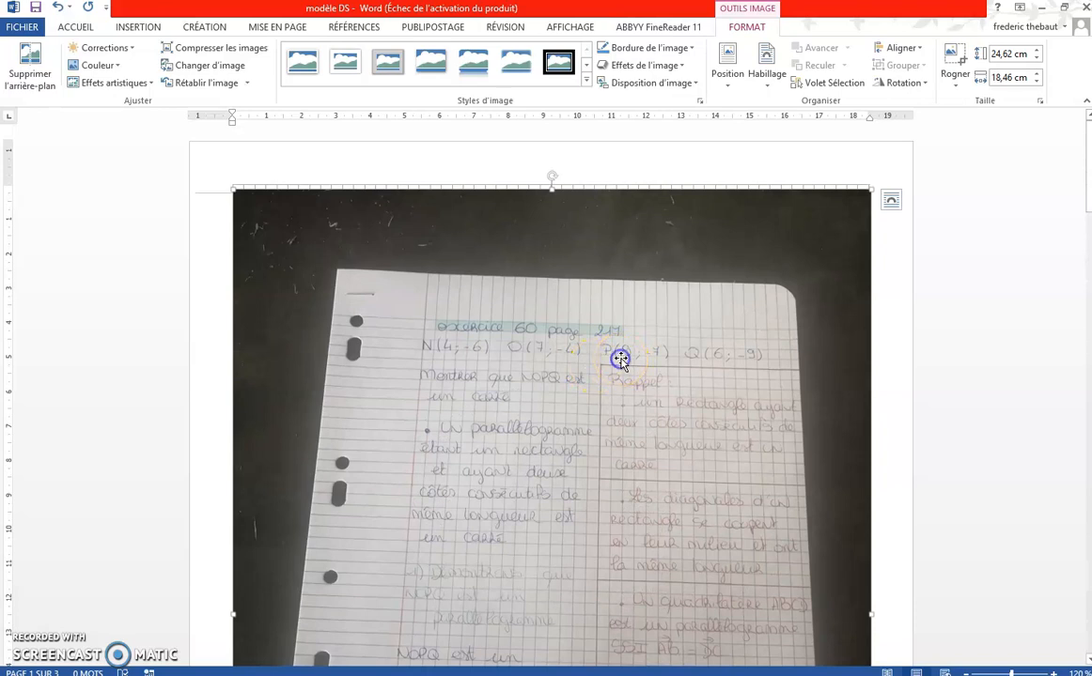
pyautogui.click(590, 271)
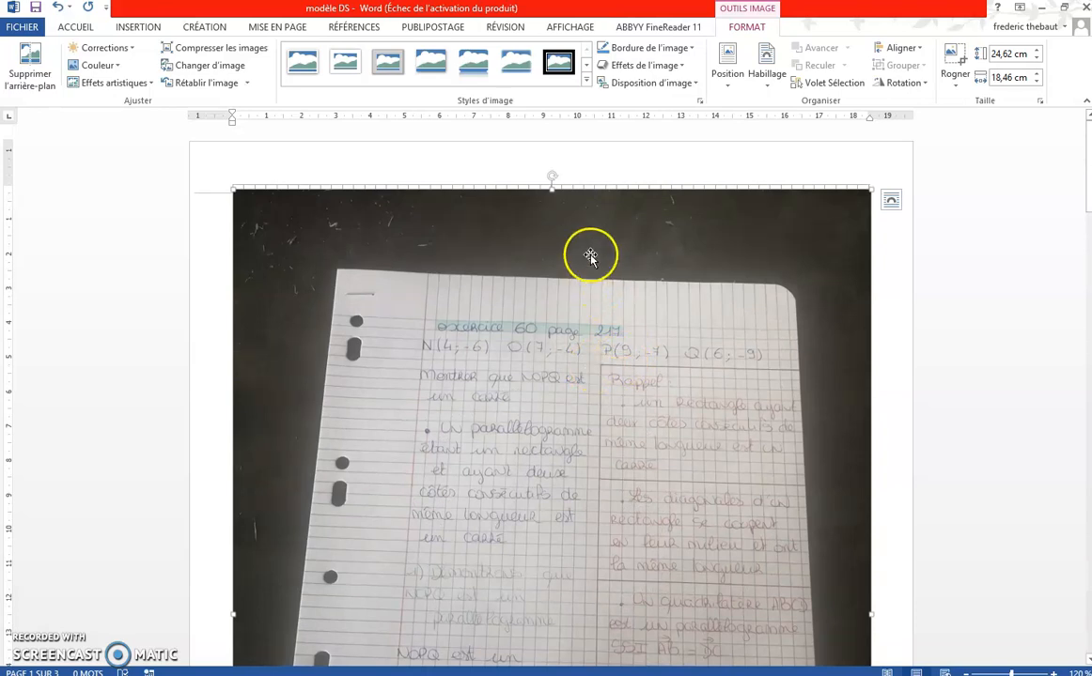
pyautogui.click(952, 77)
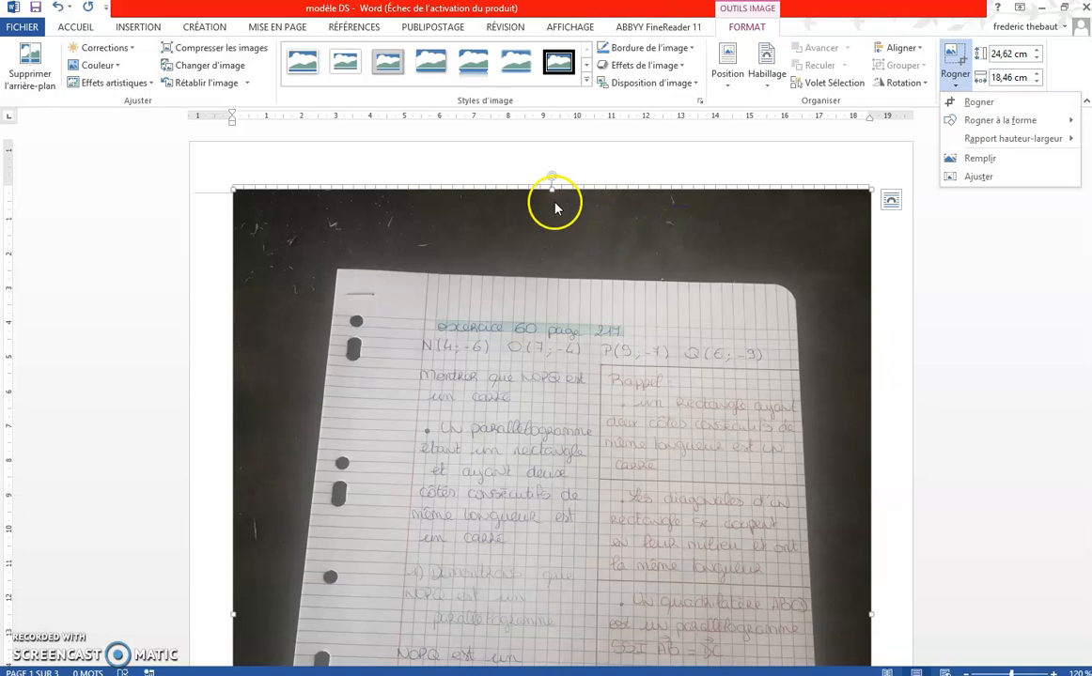
pyautogui.click(979, 103)
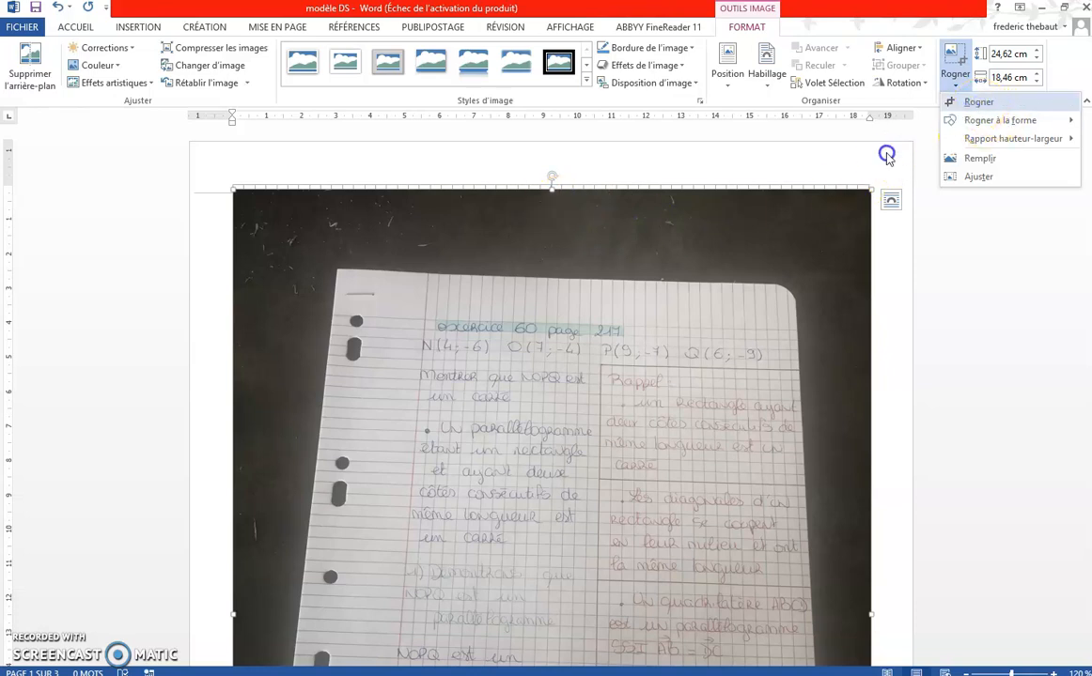
pyautogui.click(567, 193)
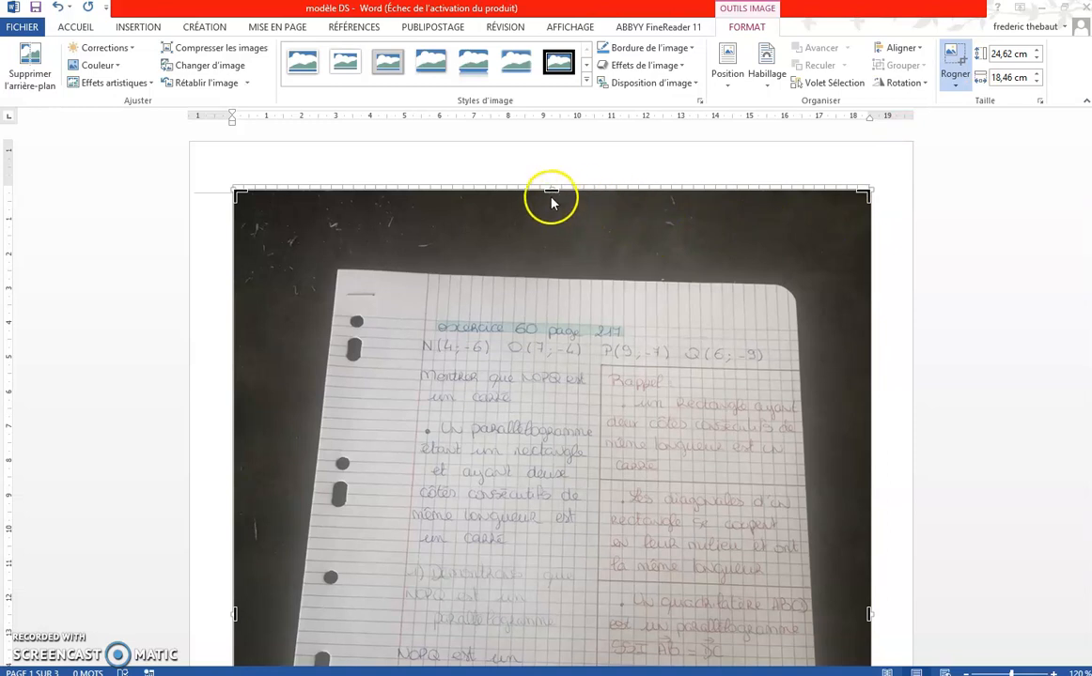
pyautogui.click(552, 194)
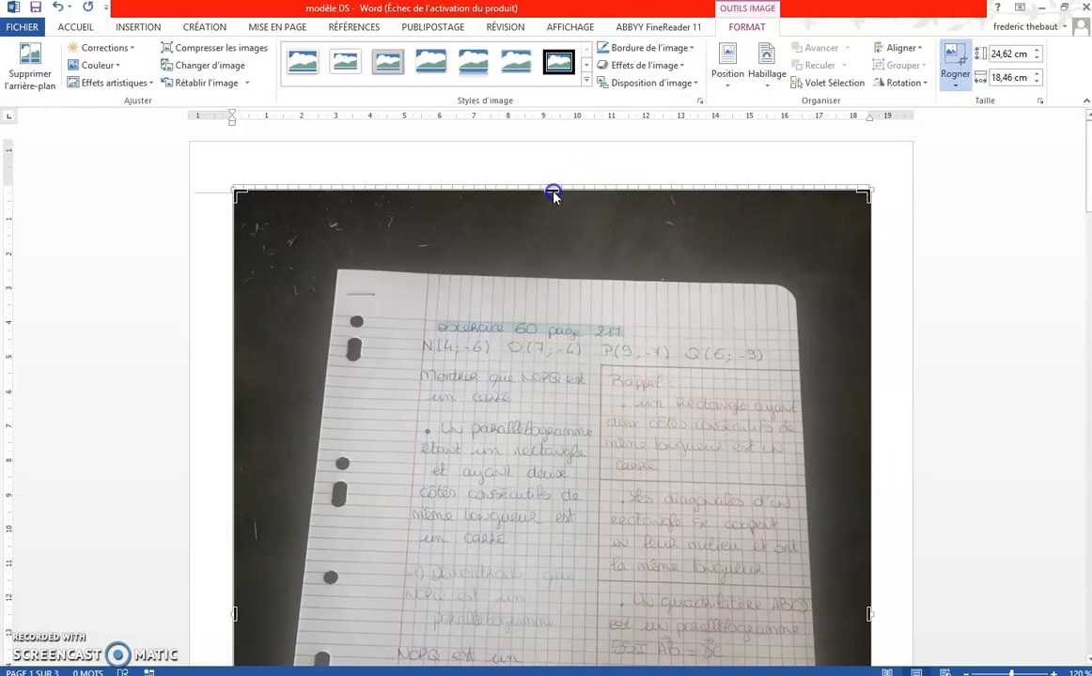
pyautogui.moveTo(553, 194); pyautogui.dragTo(543, 281)
pyautogui.click(684, 285)
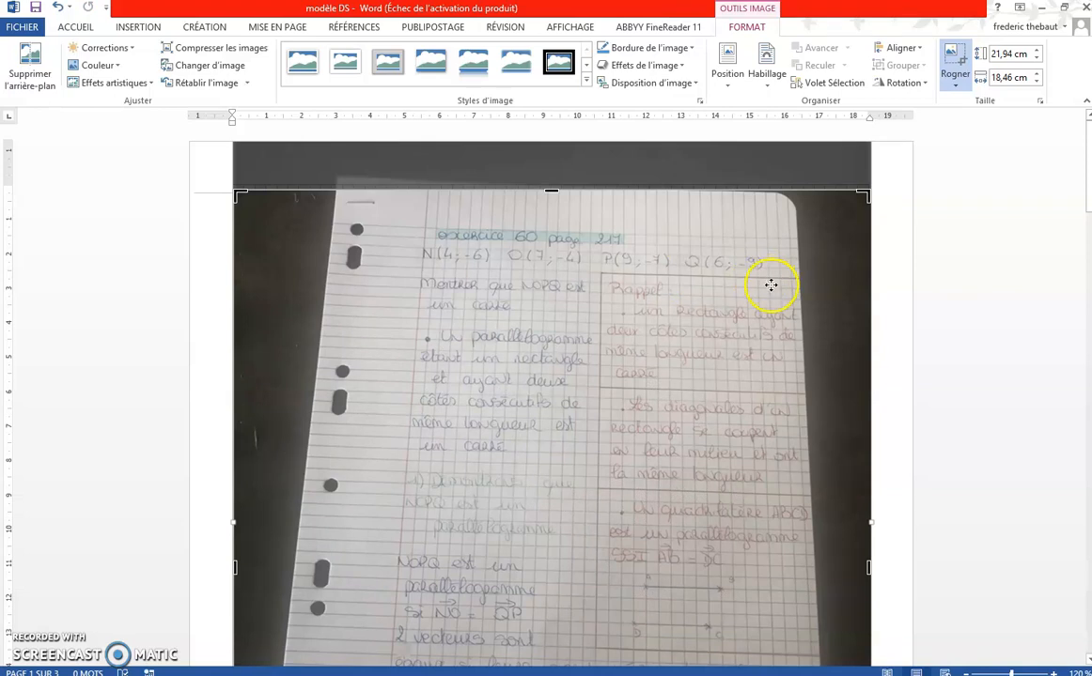
# - Crop the first page's photo at its lower-right and upper-left corners to the handwriting, about 17.28 cm high by 12.77 cm wide
pyautogui.keyDown('ctrl'); pyautogui.scroll(-5, 784, 271); pyautogui.keyUp('ctrl')
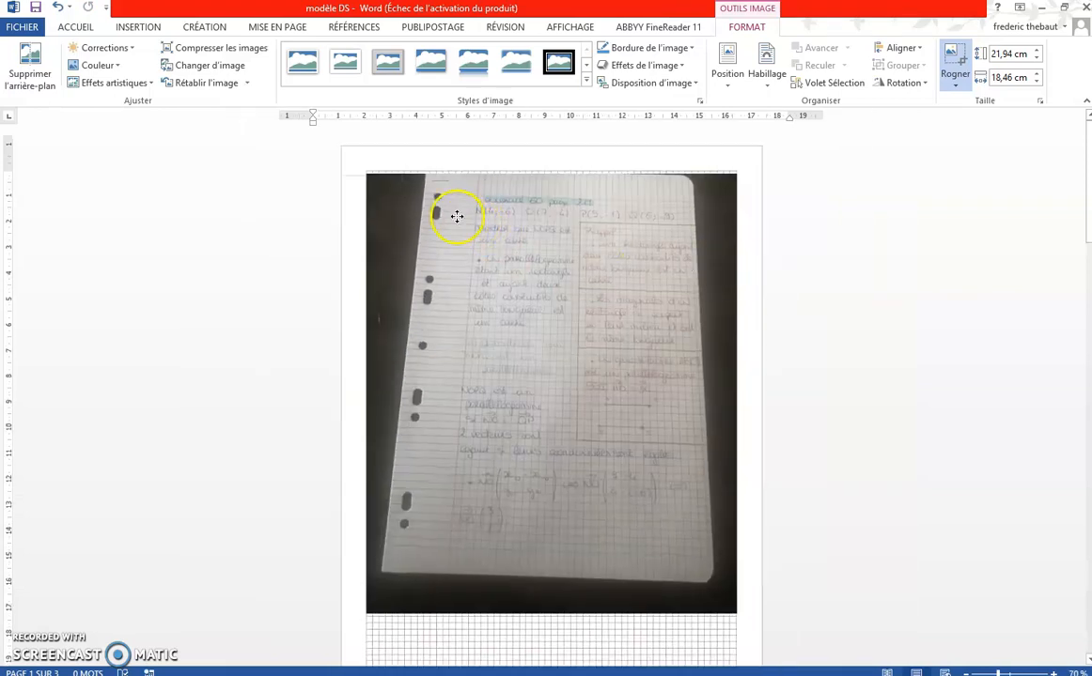
pyautogui.keyDown('ctrl'); pyautogui.scroll(-2, 457, 216); pyautogui.keyUp('ctrl')
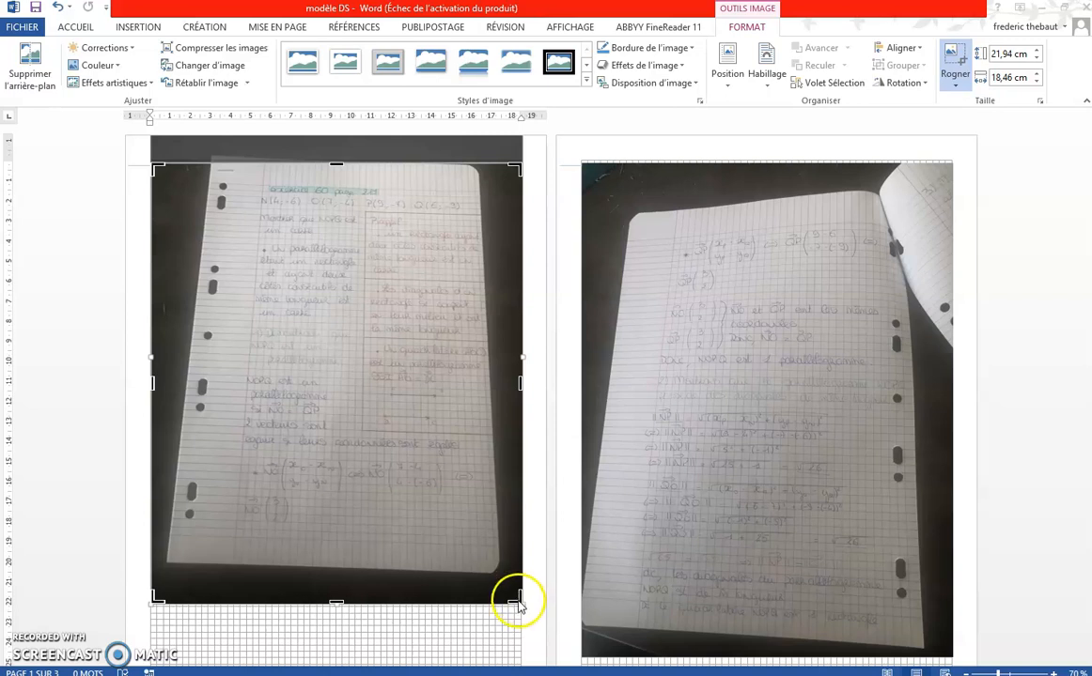
pyautogui.moveTo(519, 602); pyautogui.dragTo(485, 535)
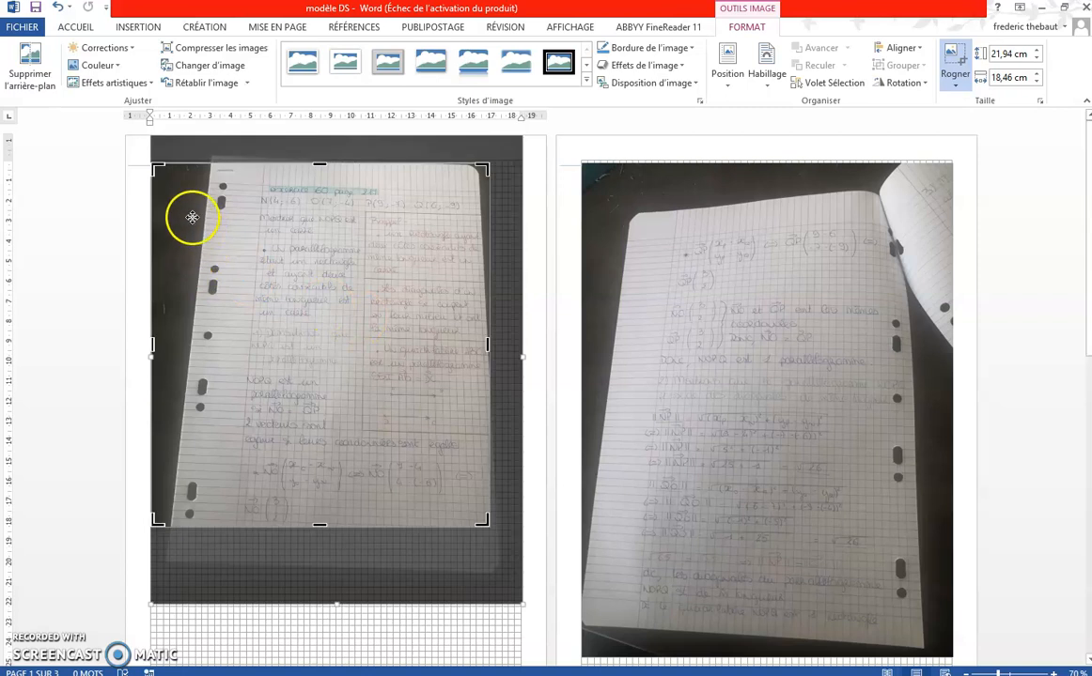
pyautogui.moveTo(153, 167); pyautogui.dragTo(232, 178)
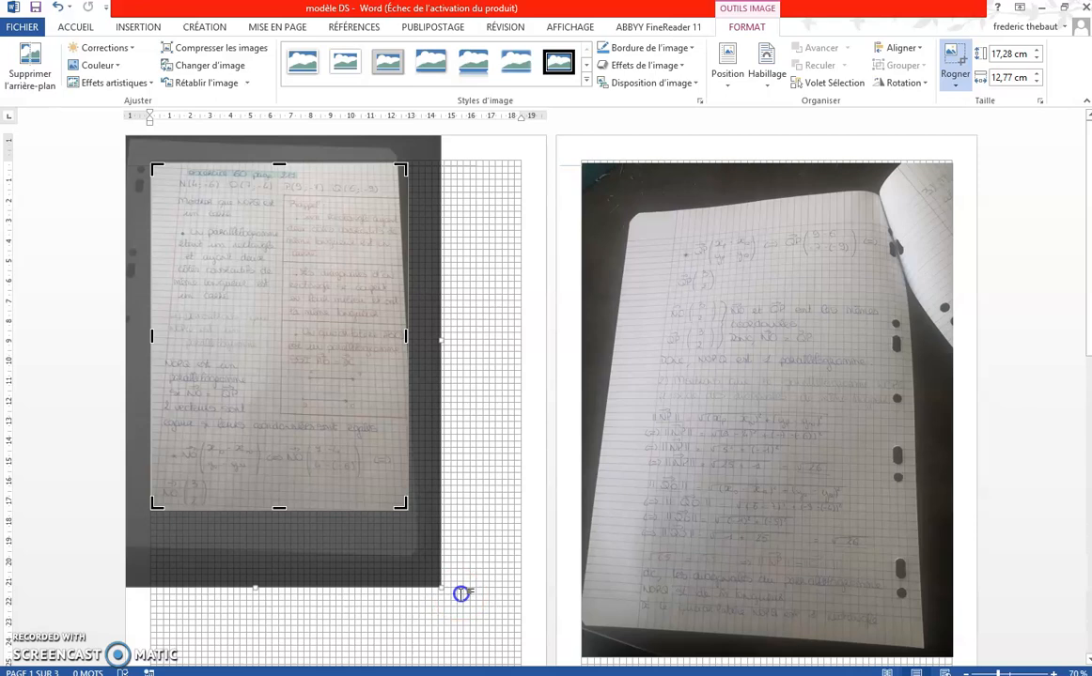
pyautogui.click(462, 594)
# - Enlarge the cropped first photo proportionally to nearly fill the page, and hide the document's gridlines
pyautogui.click(341, 424)
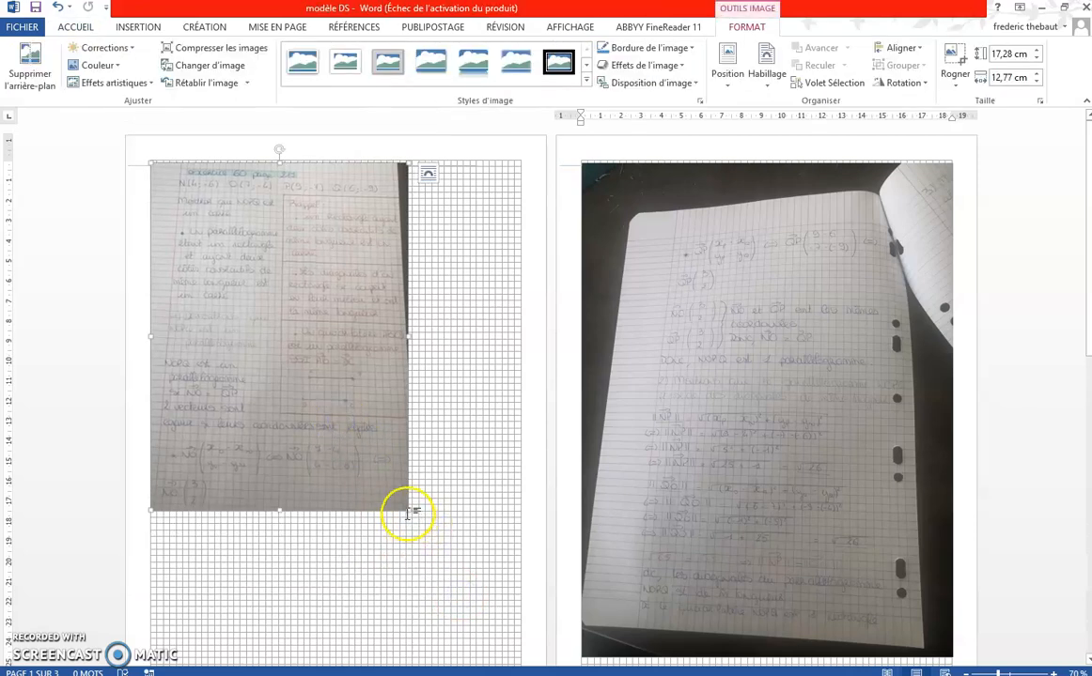
pyautogui.moveTo(409, 512); pyautogui.dragTo(470, 601)
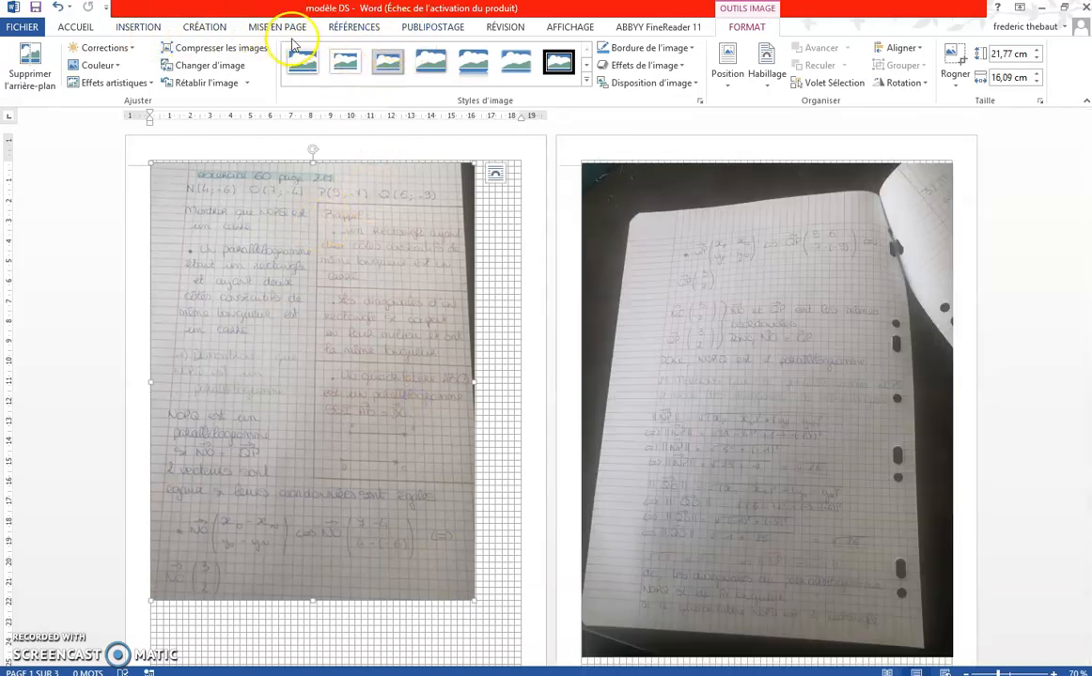
pyautogui.click(568, 27)
pyautogui.click(169, 65)
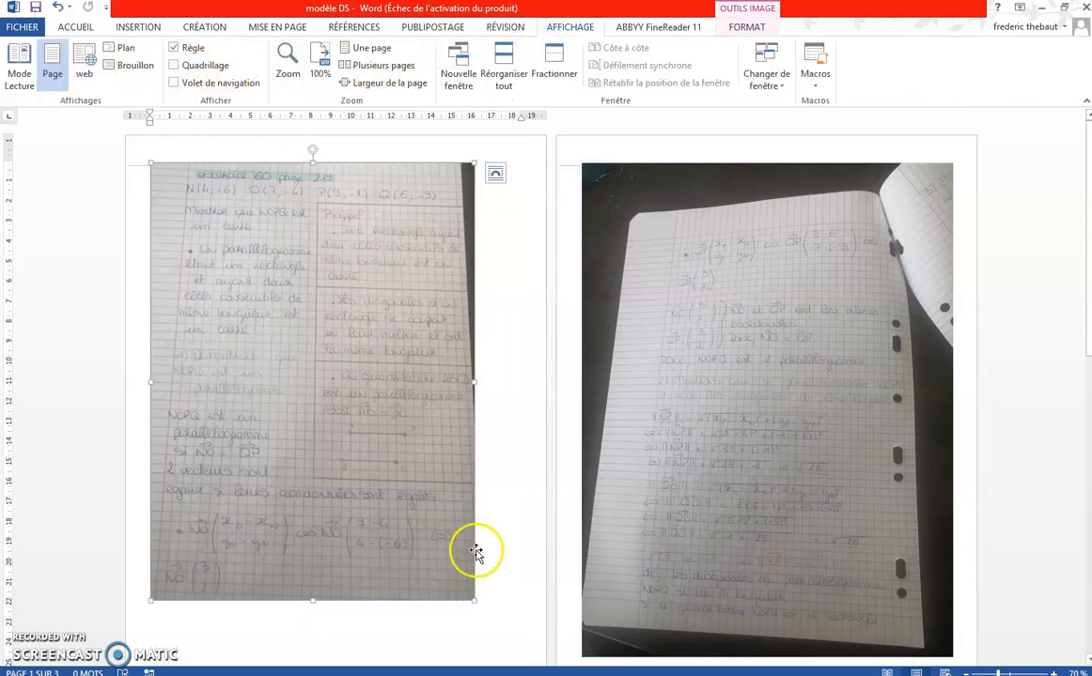
pyautogui.moveTo(474, 602); pyautogui.dragTo(496, 625)
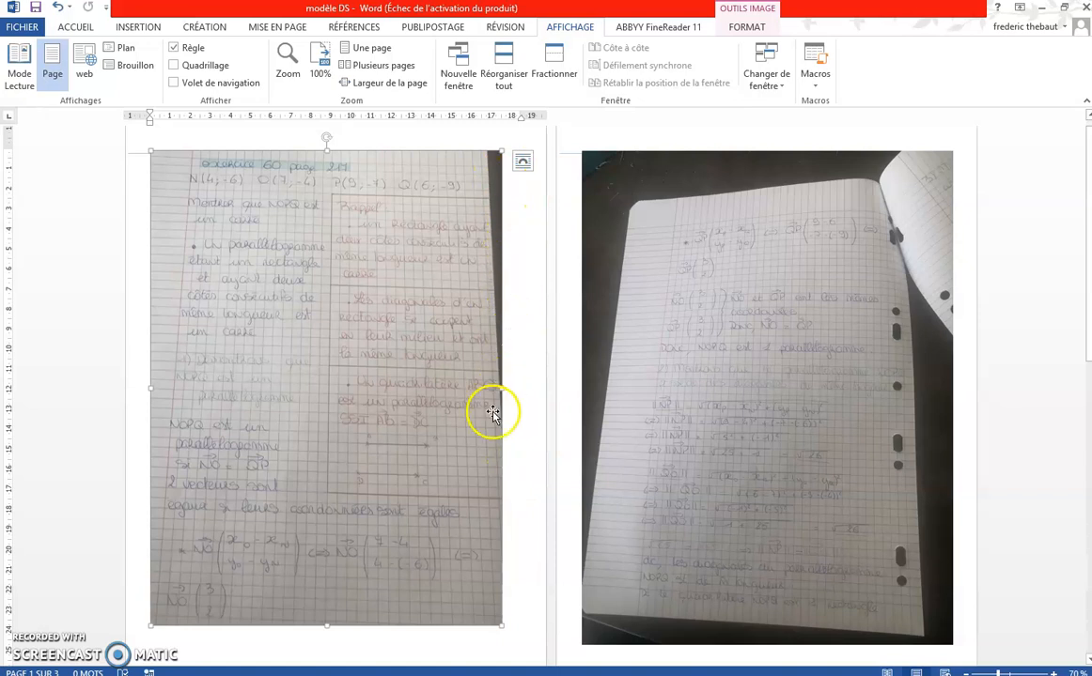
# - Crop the dark borders from the second page's photo and enlarge it to about 24.4 cm high by 16 cm wide
pyautogui.click(768, 476)
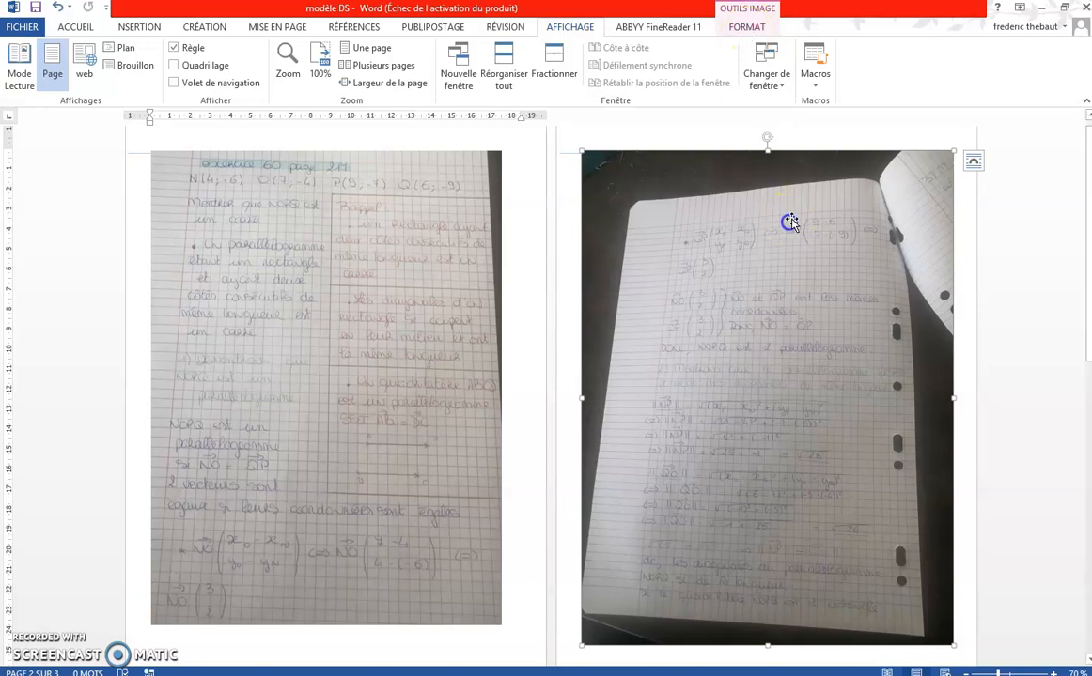
pyautogui.click(754, 28)
pyautogui.click(954, 62)
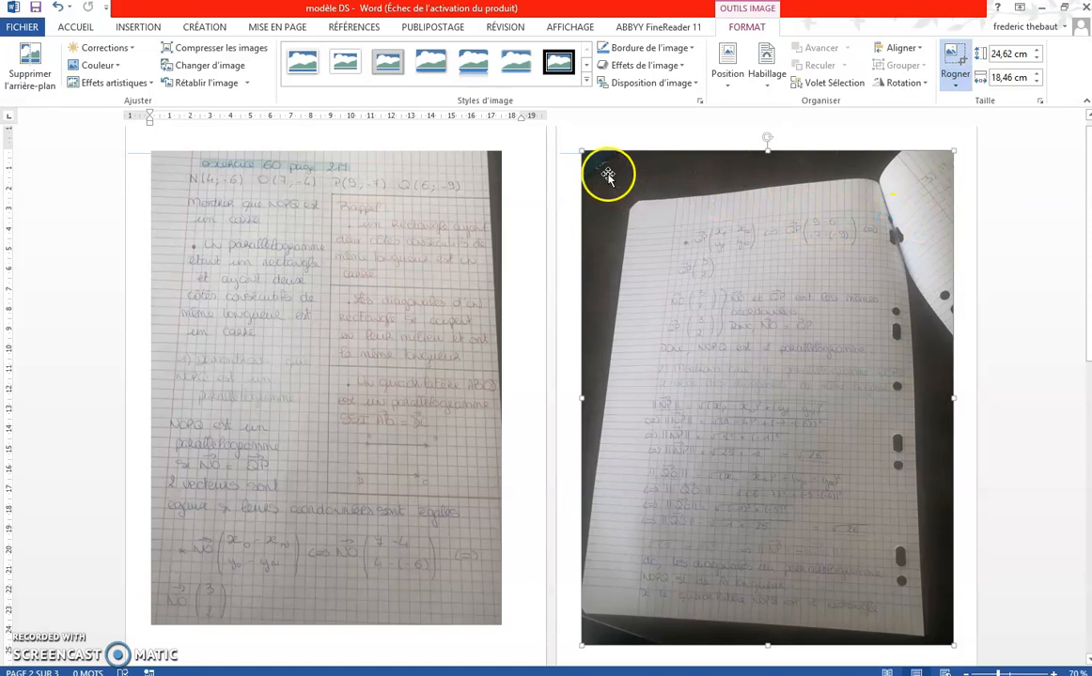
pyautogui.moveTo(585, 155); pyautogui.dragTo(634, 224)
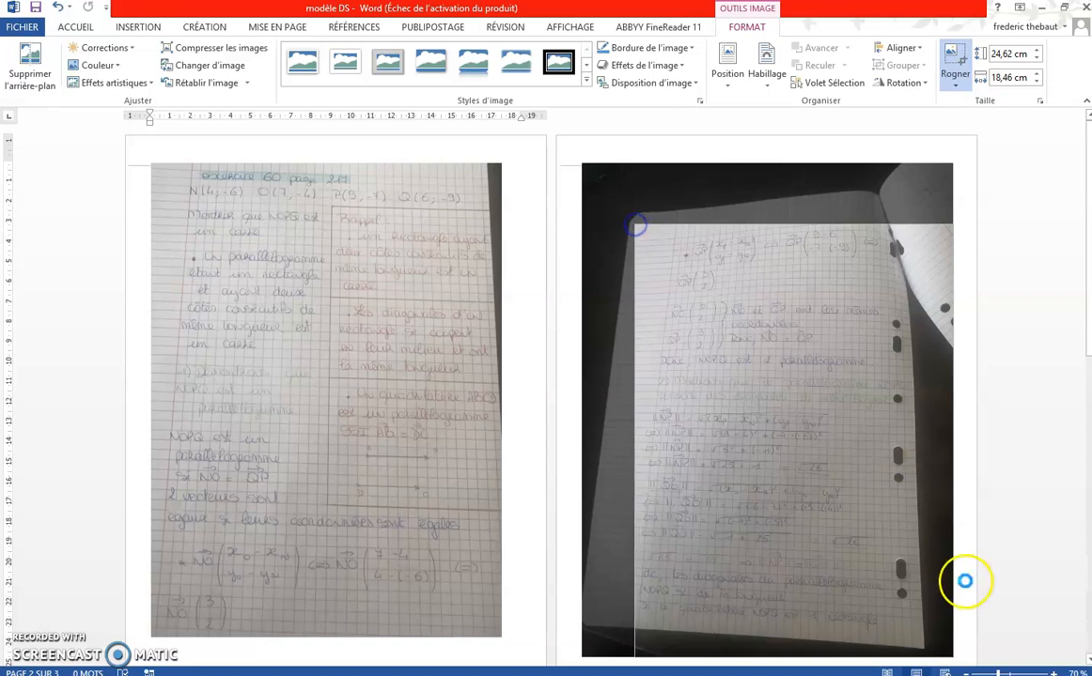
pyautogui.click(946, 638)
pyautogui.moveTo(899, 595); pyautogui.dragTo(858, 580)
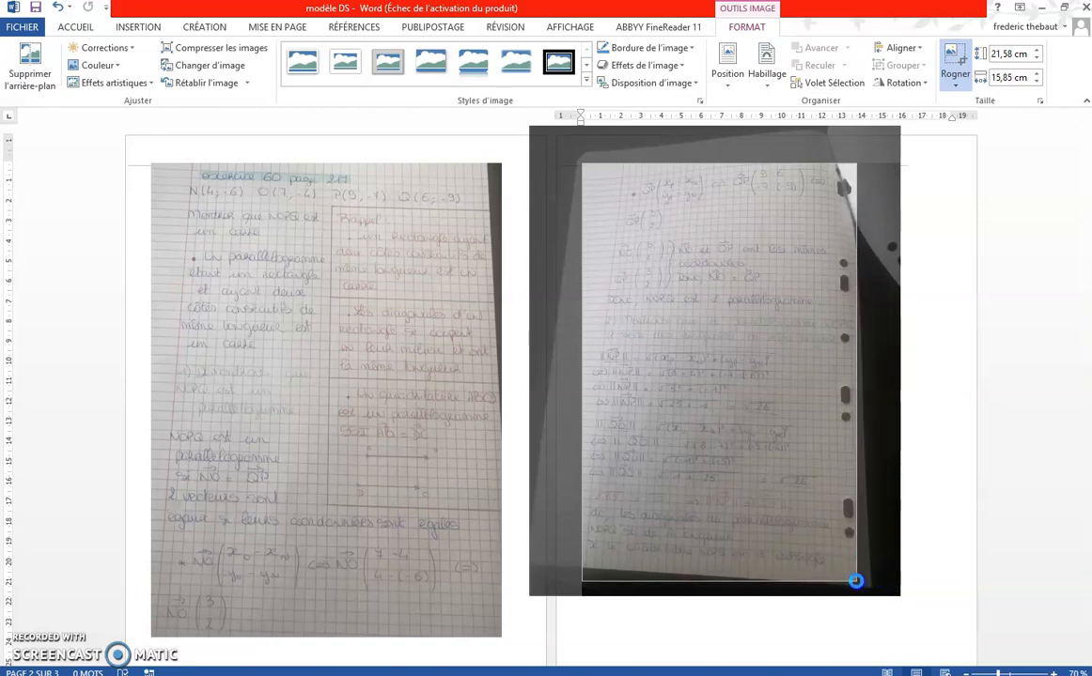
pyautogui.click(926, 576)
pyautogui.click(835, 573)
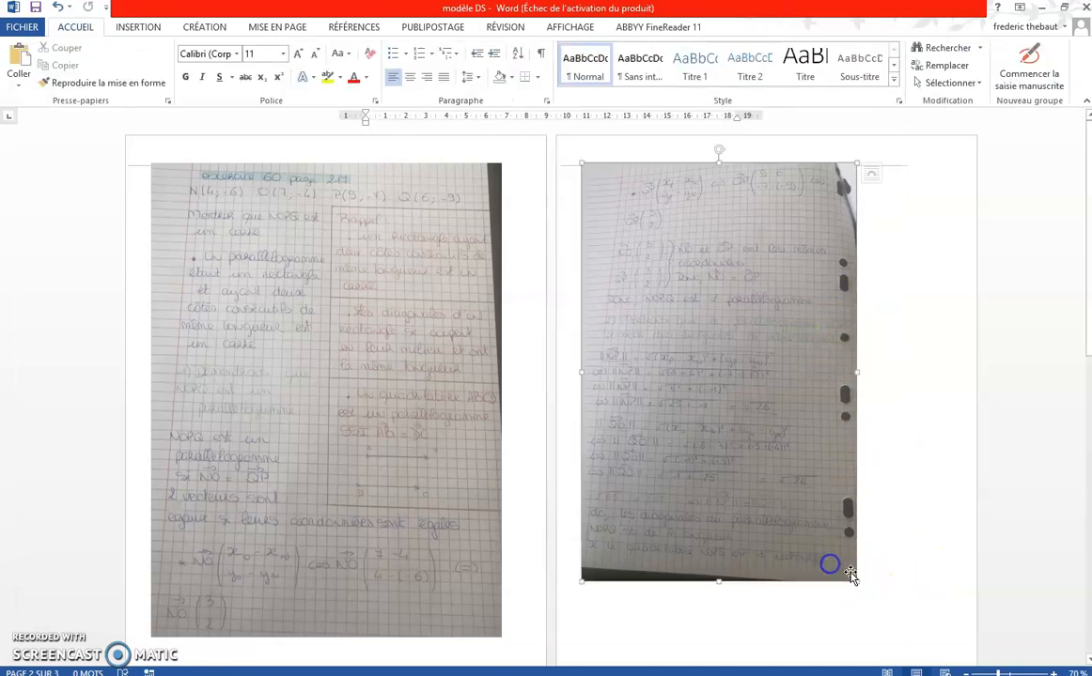
pyautogui.moveTo(857, 584); pyautogui.dragTo(928, 592)
# - Rotate the sideways photo on the third page 90° to the left so its handwriting reads upright
pyautogui.scroll(-1, 935, 555)
pyautogui.scroll(-7, 935, 555)
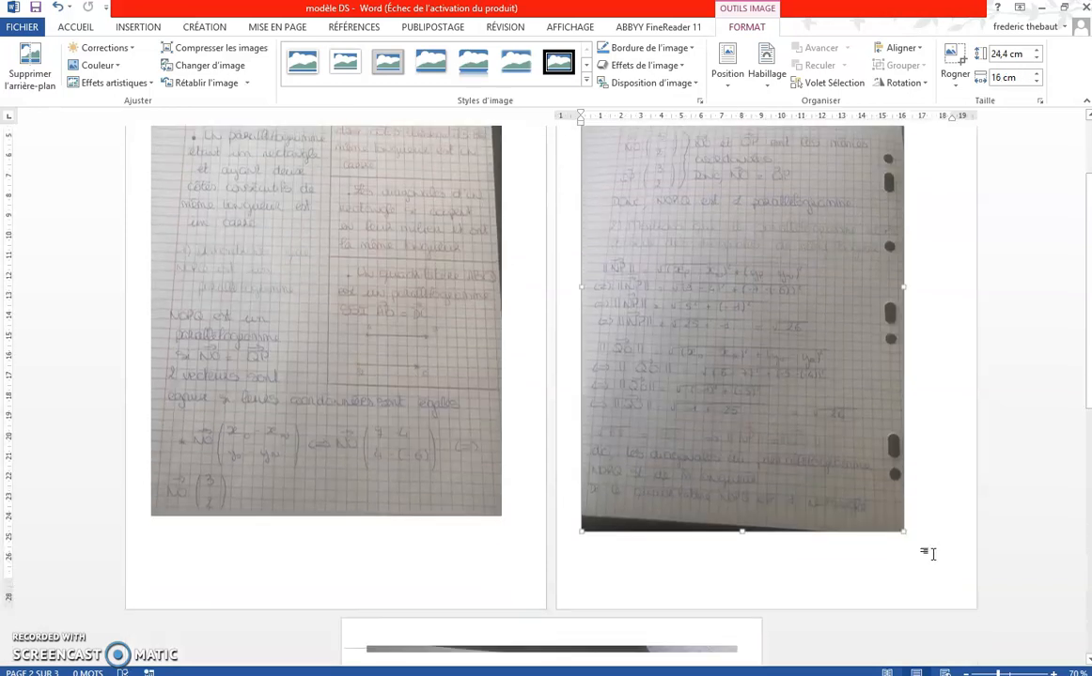
pyautogui.scroll(-3, 935, 555)
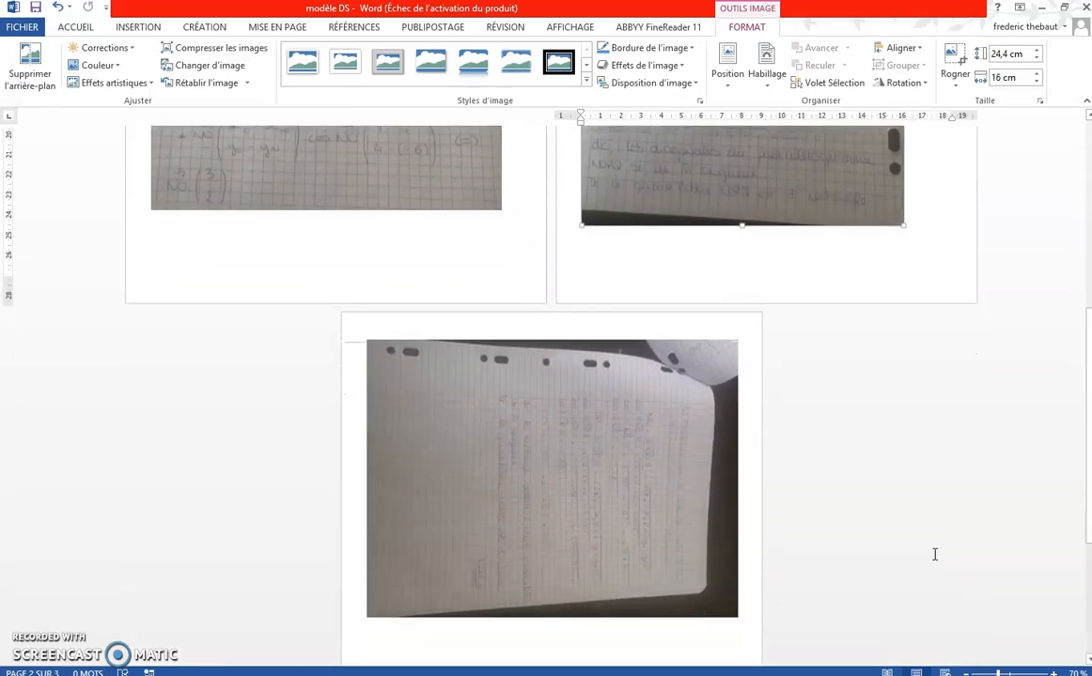
pyautogui.scroll(-1, 934, 555)
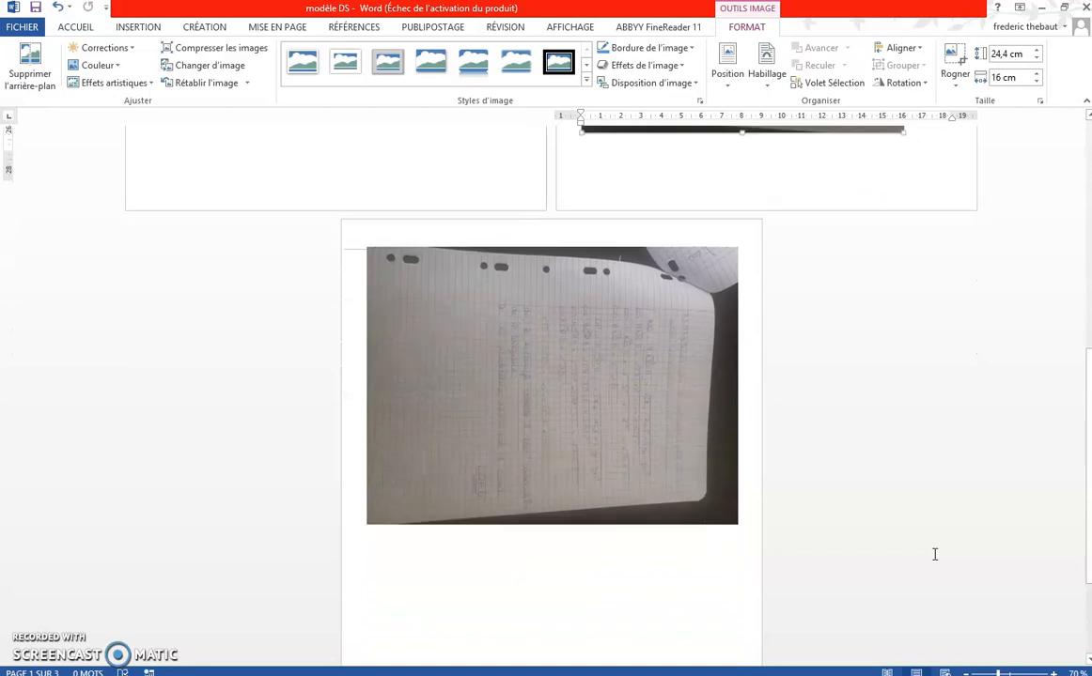
pyautogui.click(579, 343)
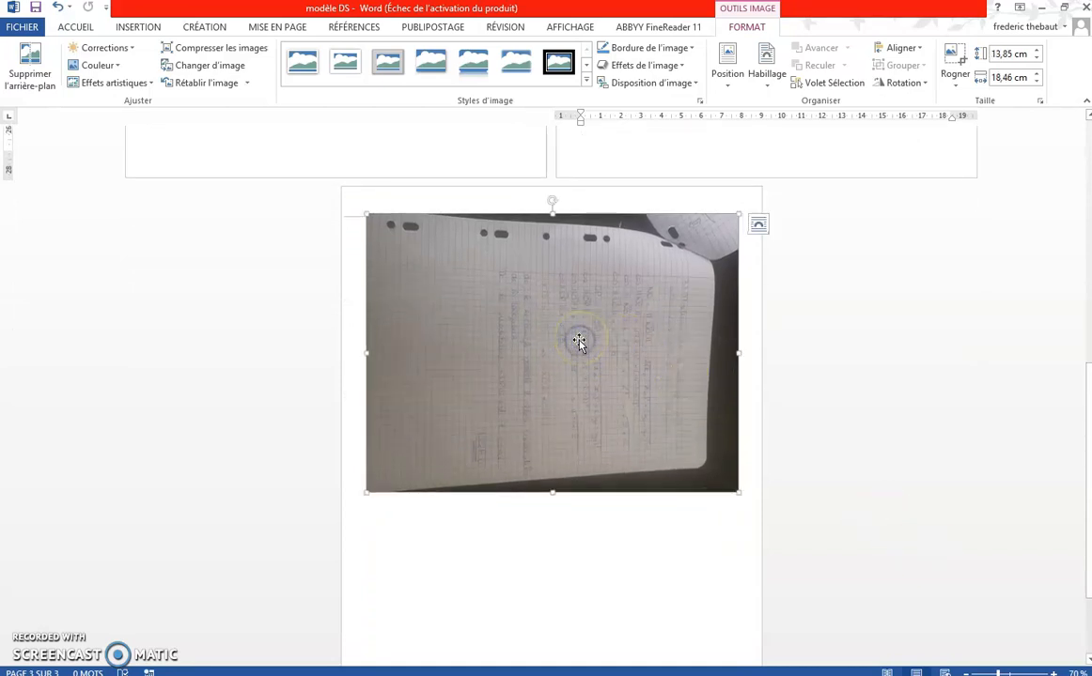
pyautogui.click(888, 86)
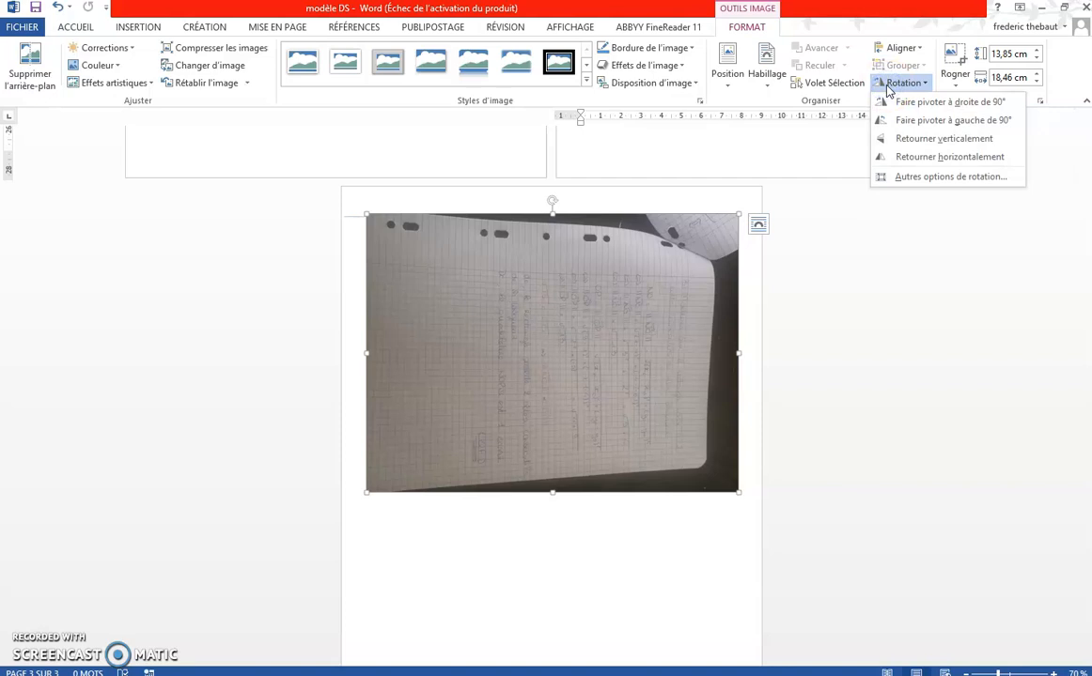
pyautogui.click(921, 105)
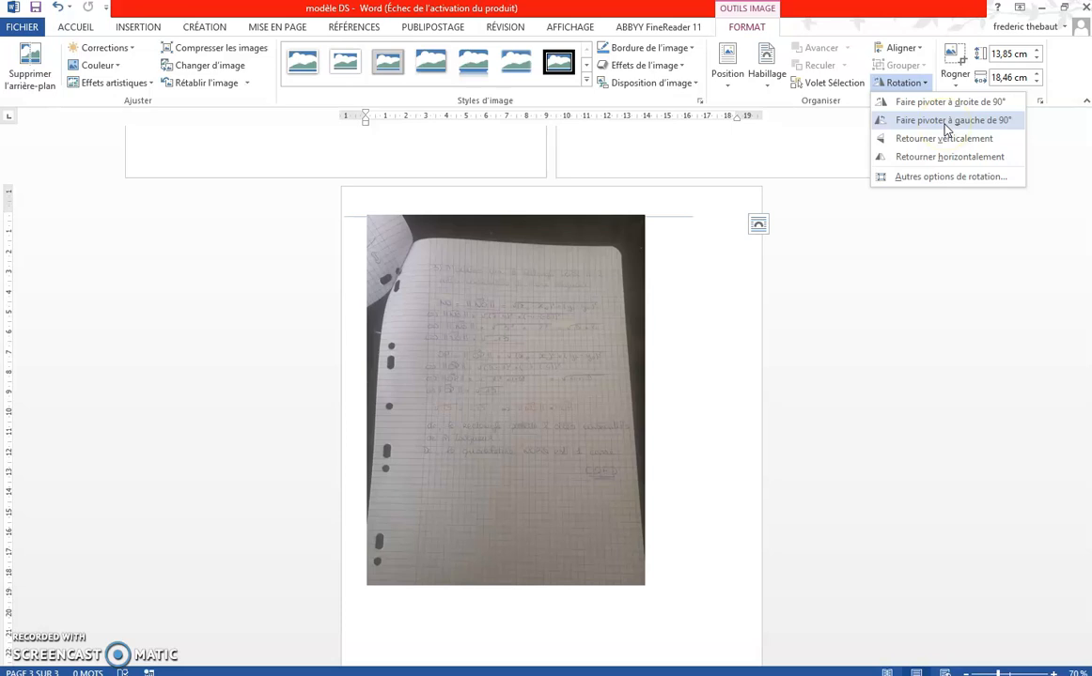
pyautogui.click(946, 120)
pyautogui.click(449, 326)
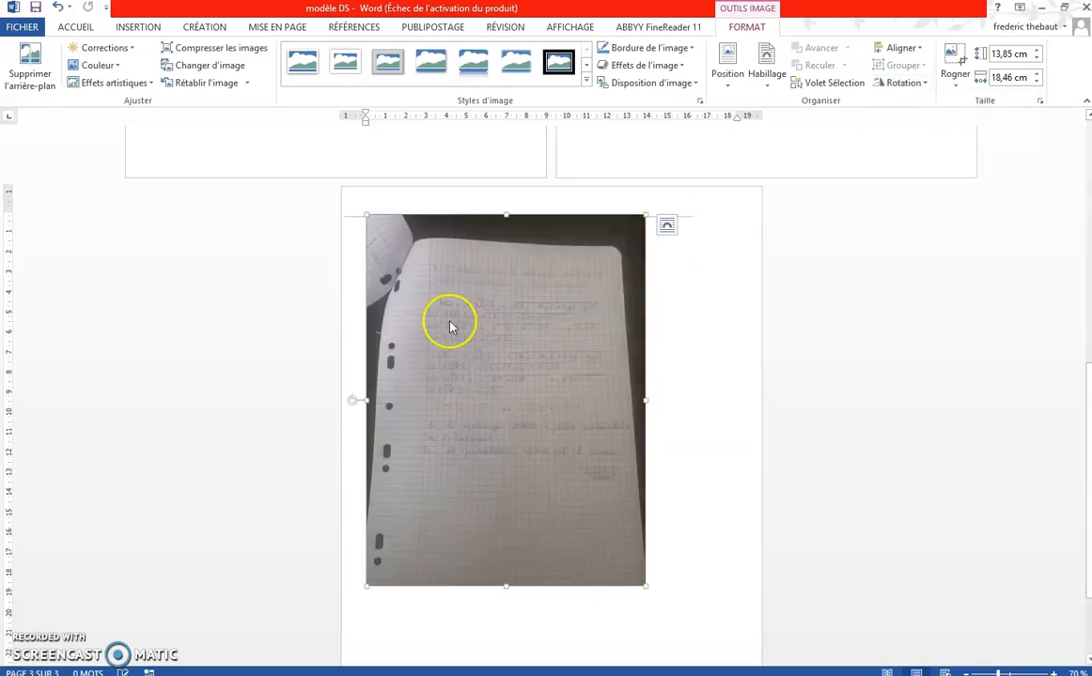
# - Crop the third page's photo to its written area, about 10.73 by 11.79 cm, and enlarge it to about 15.18 by 16.68 cm
pyautogui.click(954, 61)
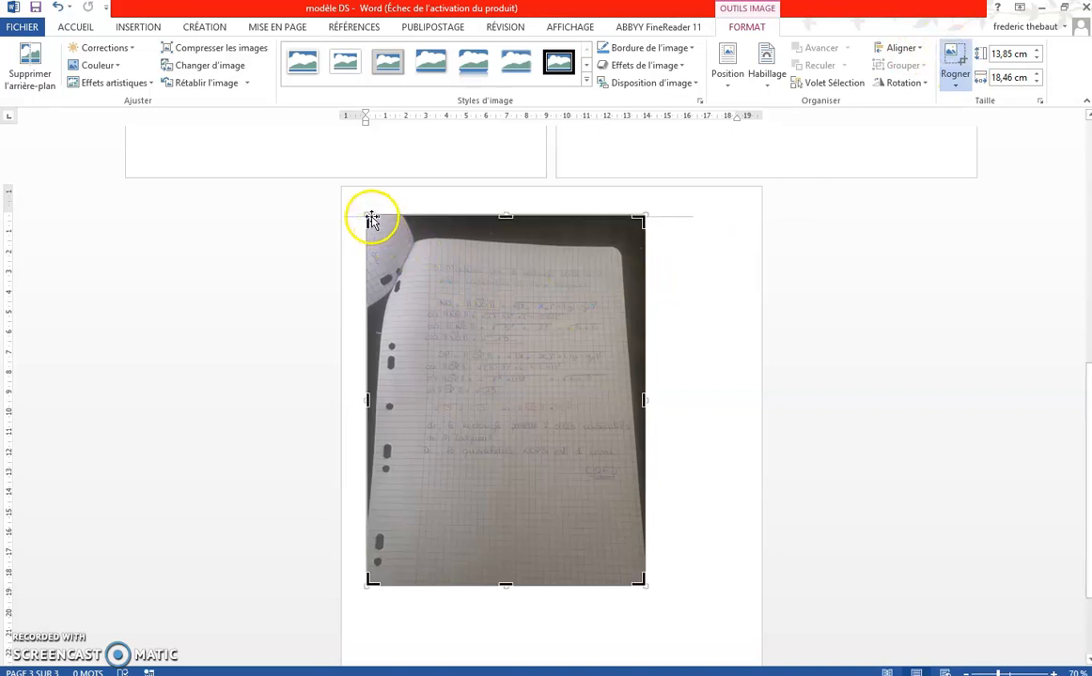
pyautogui.moveTo(369, 218)
pyautogui.mouseDown()
pyautogui.moveTo(395, 265)
pyautogui.moveTo(416, 256)
pyautogui.mouseUp()
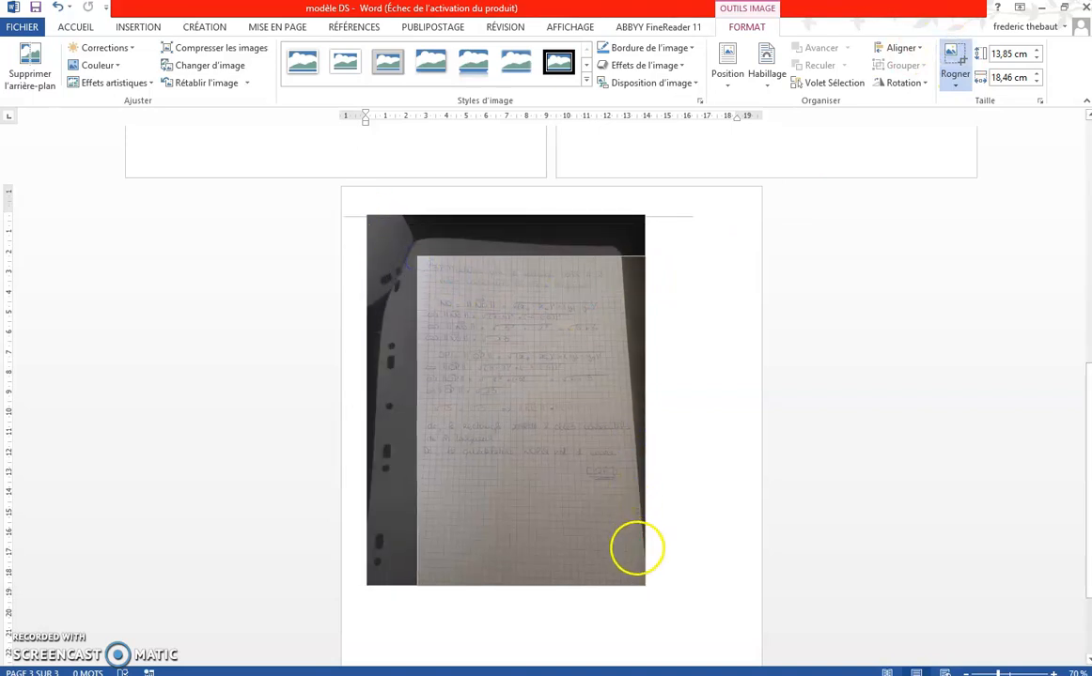
pyautogui.moveTo(590, 540)
pyautogui.mouseDown()
pyautogui.moveTo(575, 465)
pyautogui.moveTo(583, 452)
pyautogui.mouseUp()
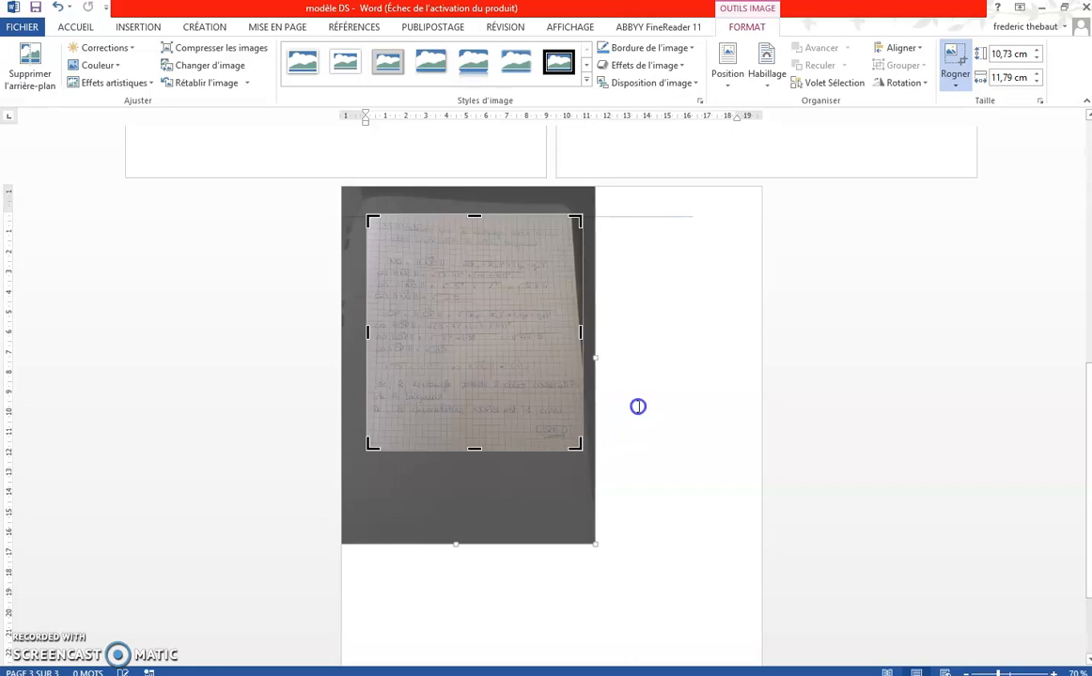
pyautogui.click(648, 368)
pyautogui.click(561, 436)
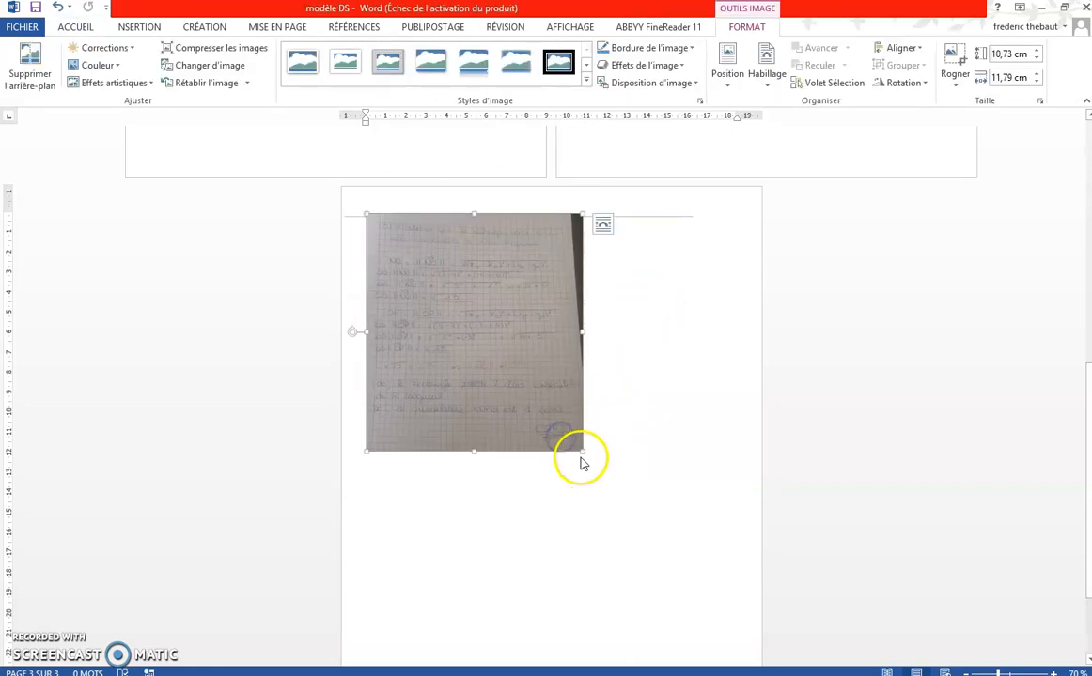
pyautogui.moveTo(575, 449); pyautogui.dragTo(659, 548)
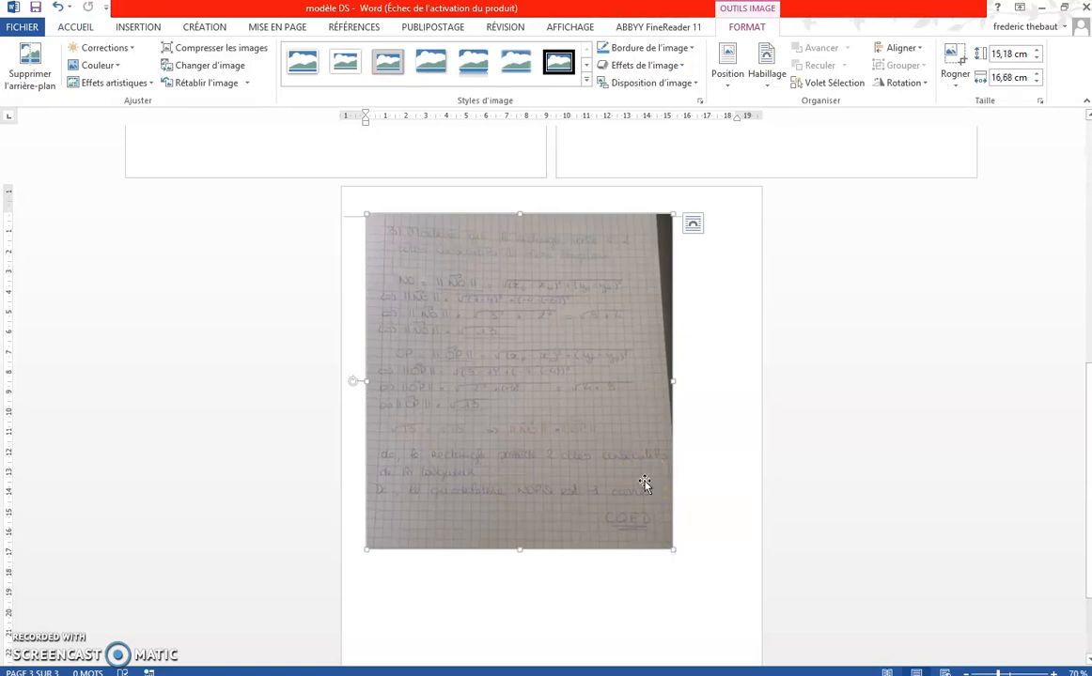
# - Save the document as a Word file named tyty in the VECTEUR » ACTIVITES folder
pyautogui.click(715, 499)
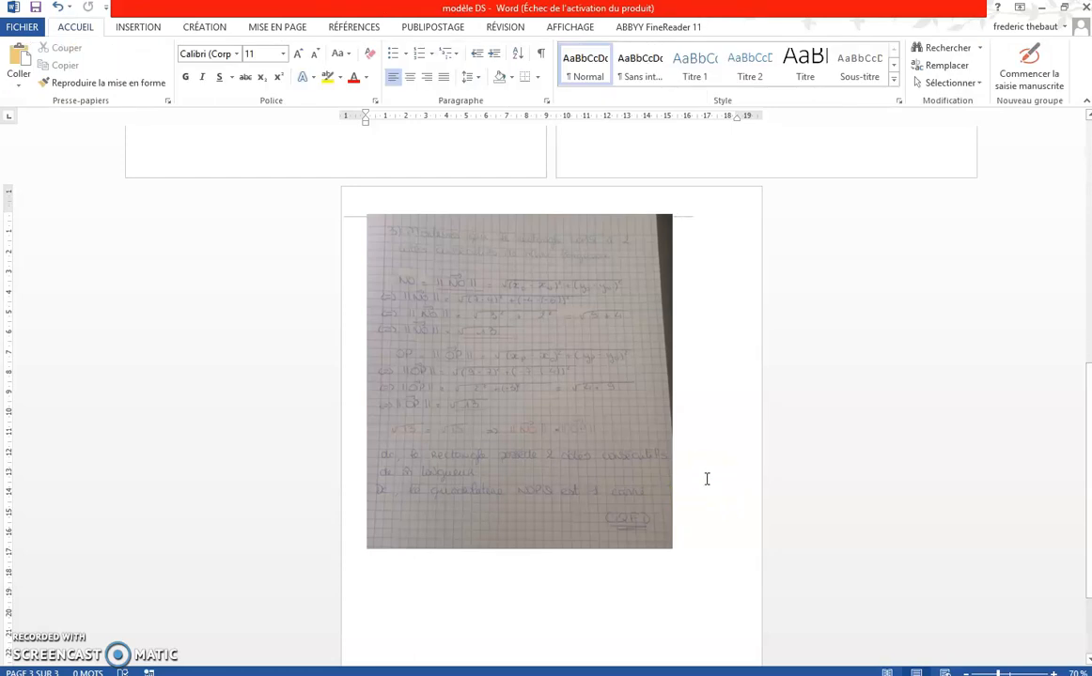
pyautogui.scroll(10, 707, 479)
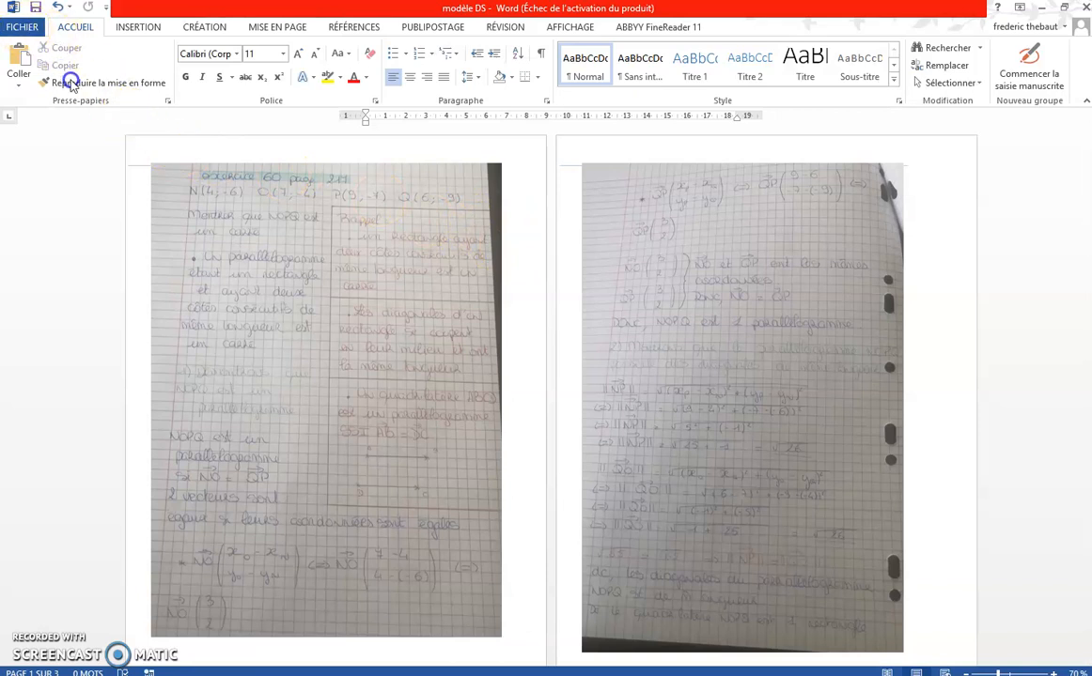
pyautogui.click(24, 27)
pyautogui.click(56, 180)
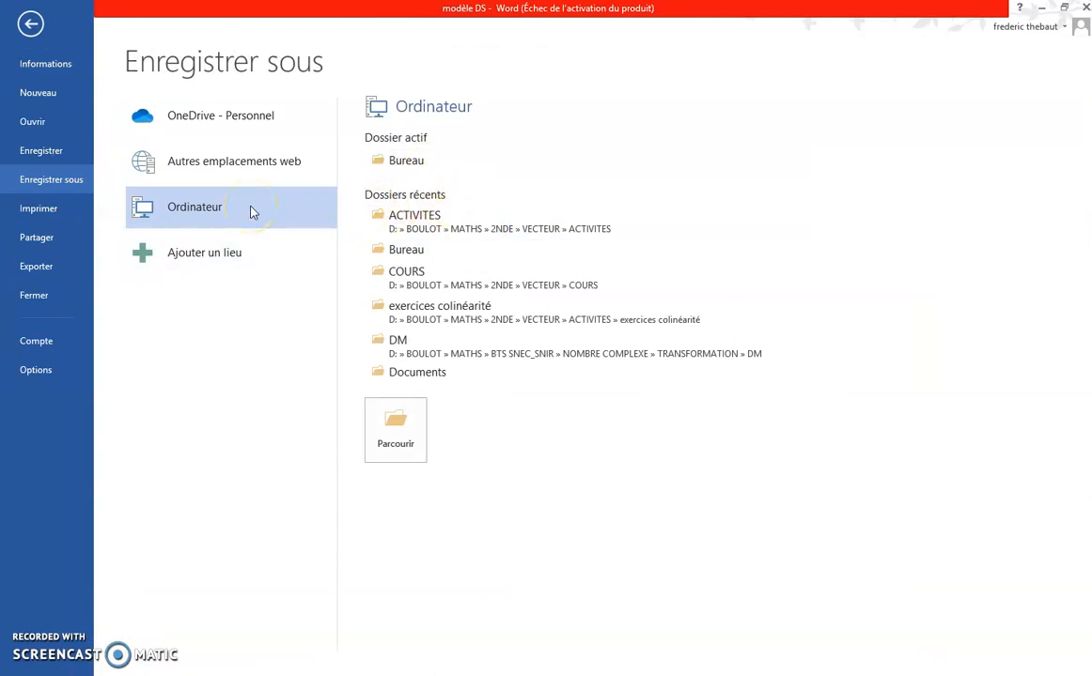
pyautogui.click(451, 230)
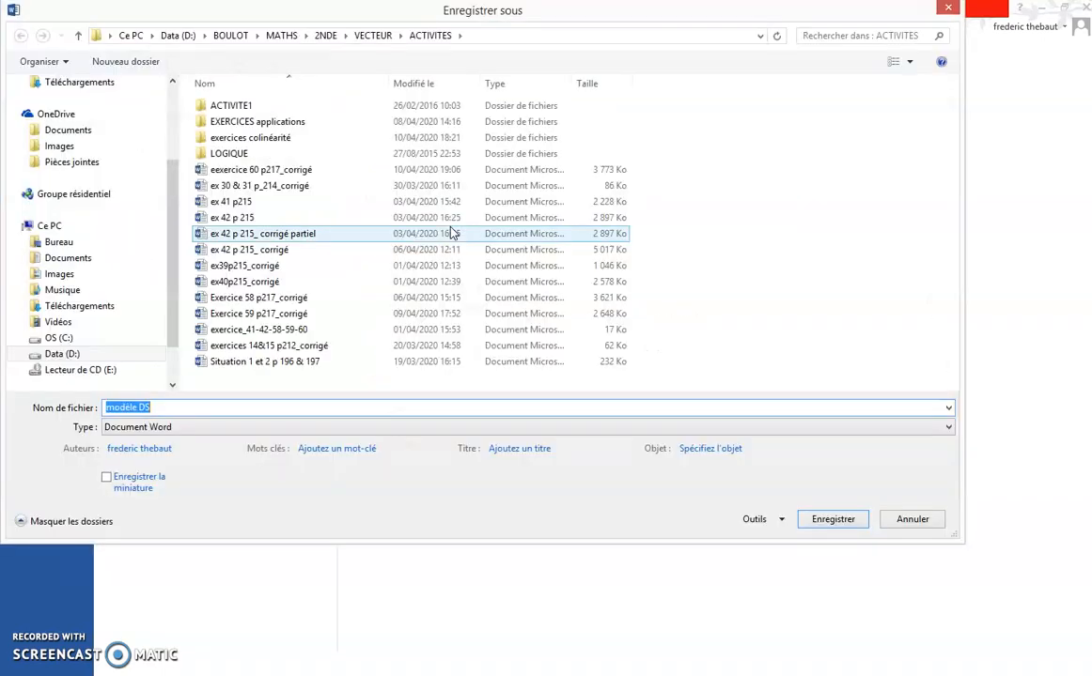
pyautogui.write('tyty')
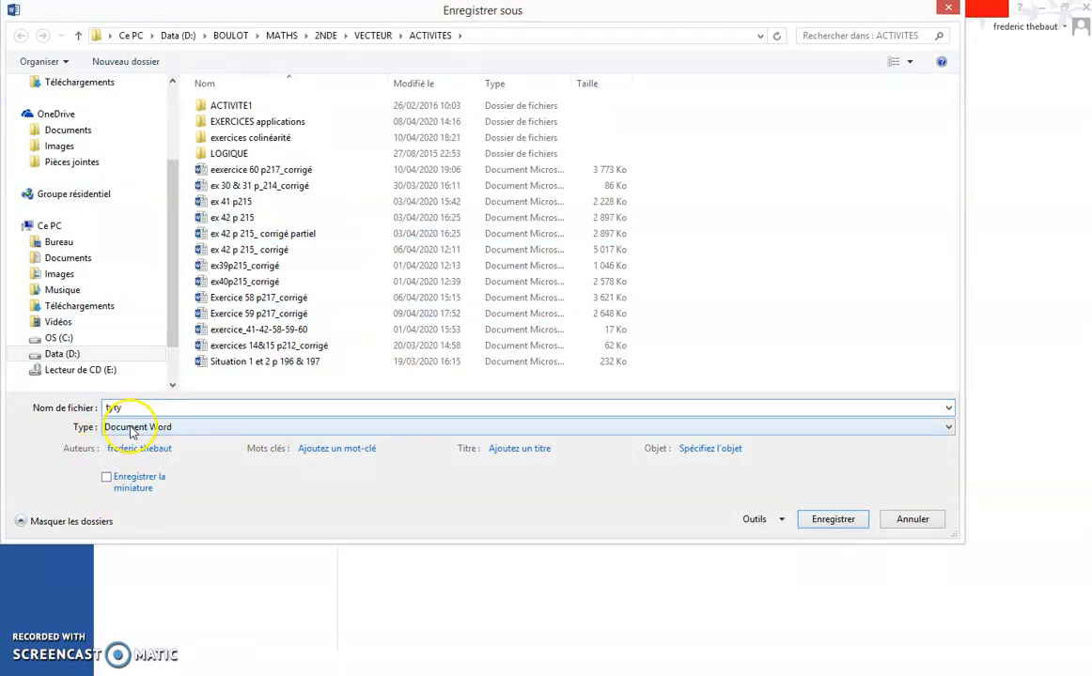
pyautogui.click(822, 531)
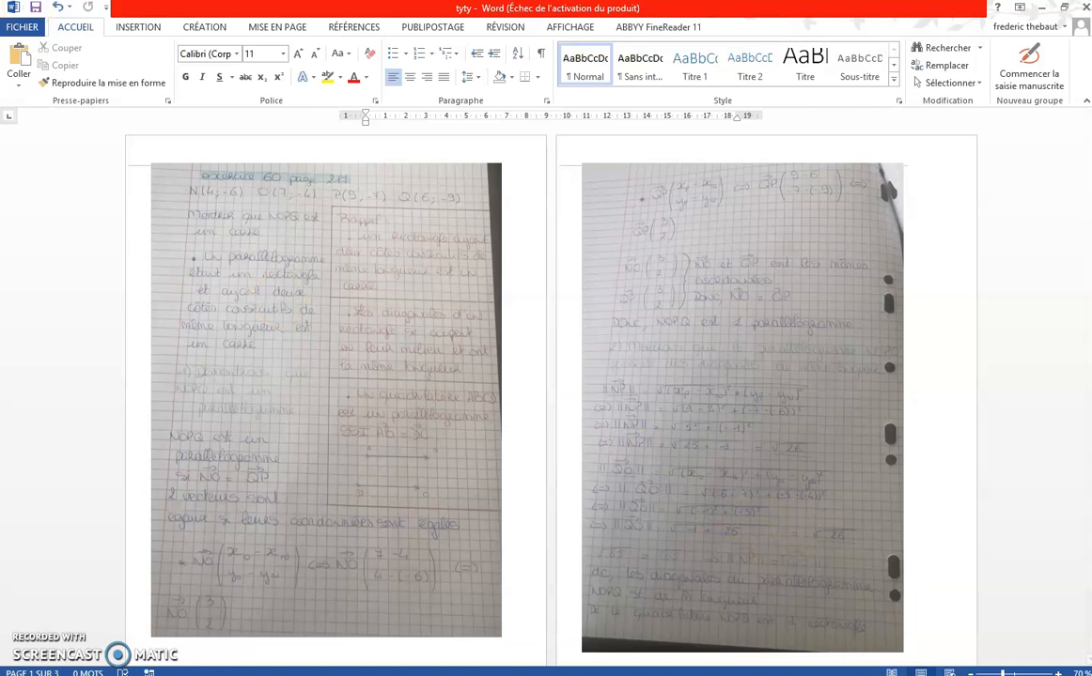
# - Save a PDF copy of the document as tyty in the ACTIVITES folder, using Standard optimisation and opening it after publication
pyautogui.click(25, 28)
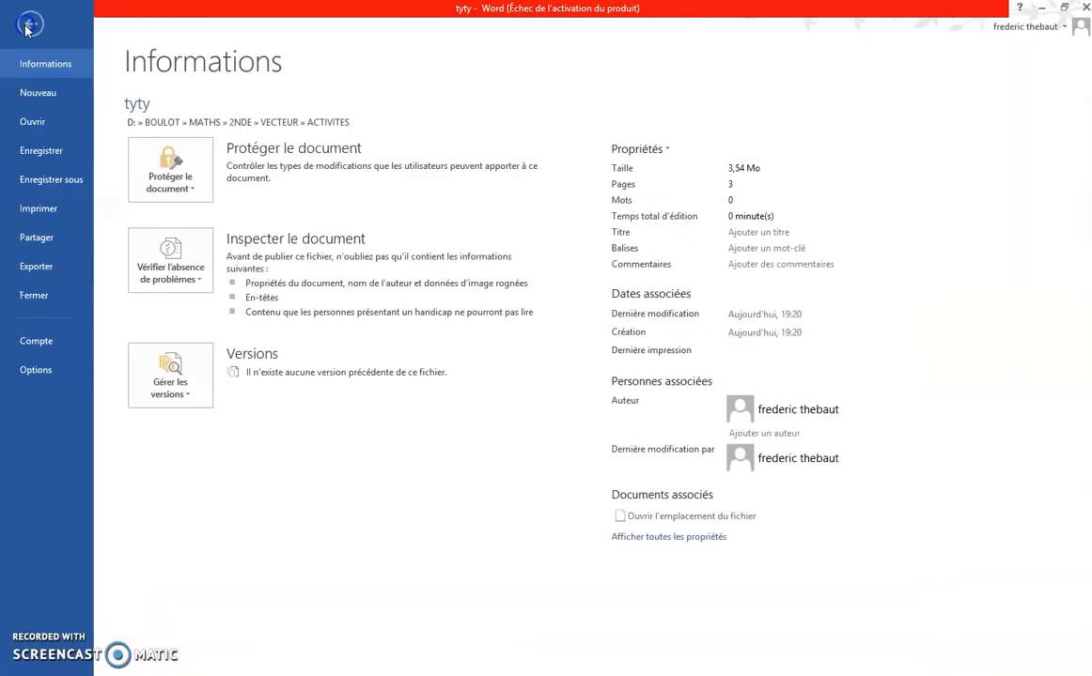
pyautogui.click(52, 181)
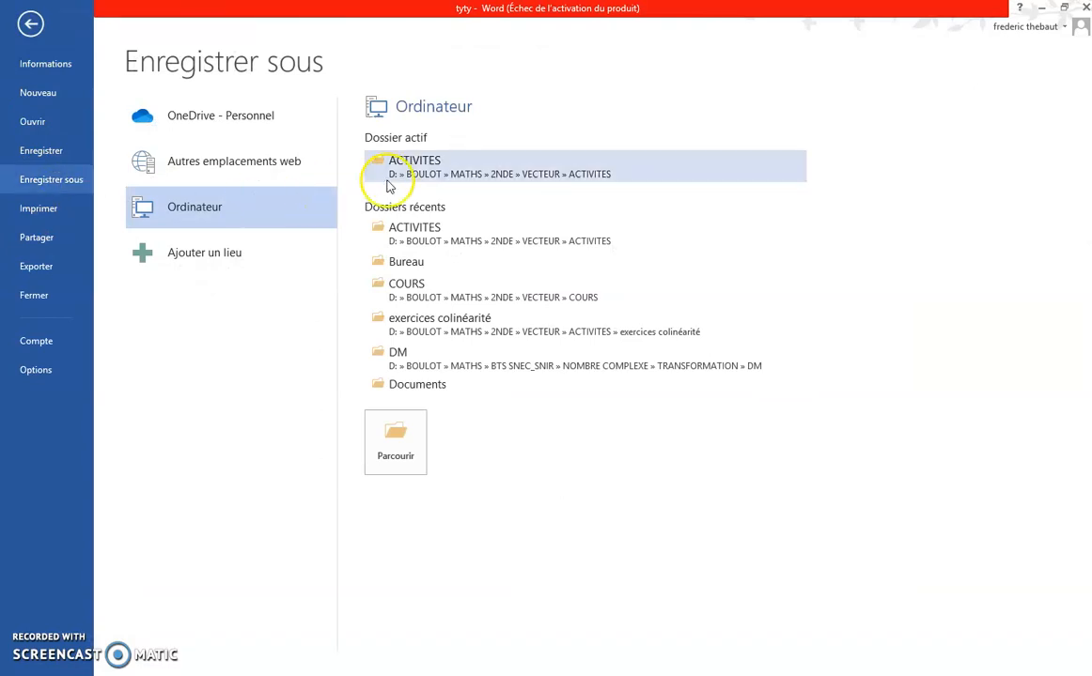
pyautogui.click(385, 226)
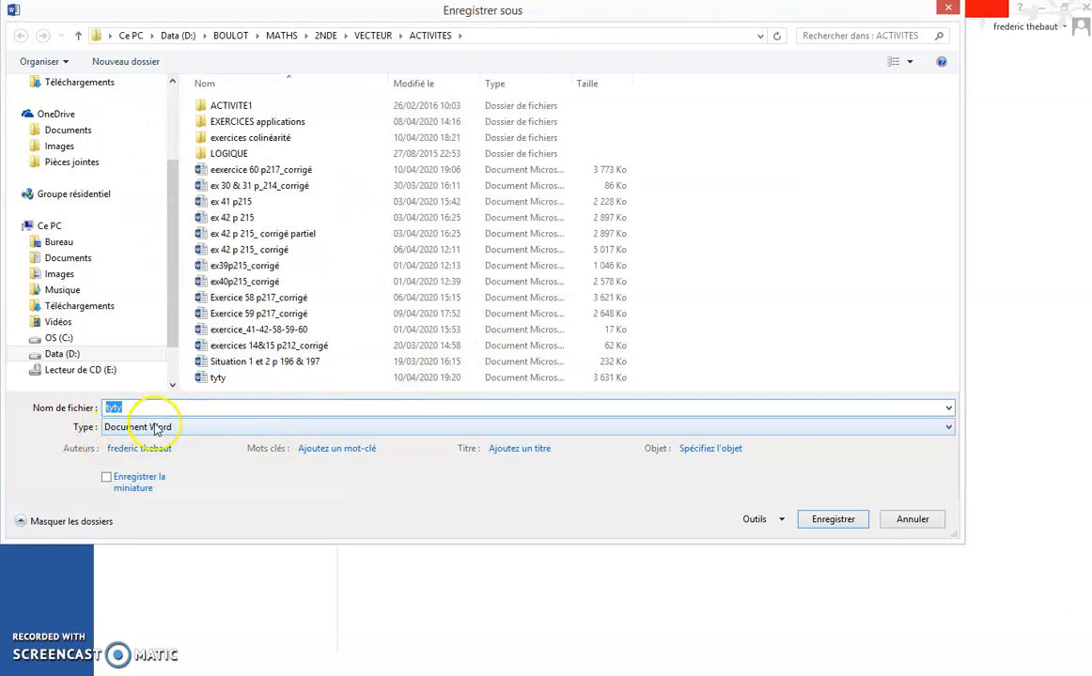
pyautogui.click(947, 428)
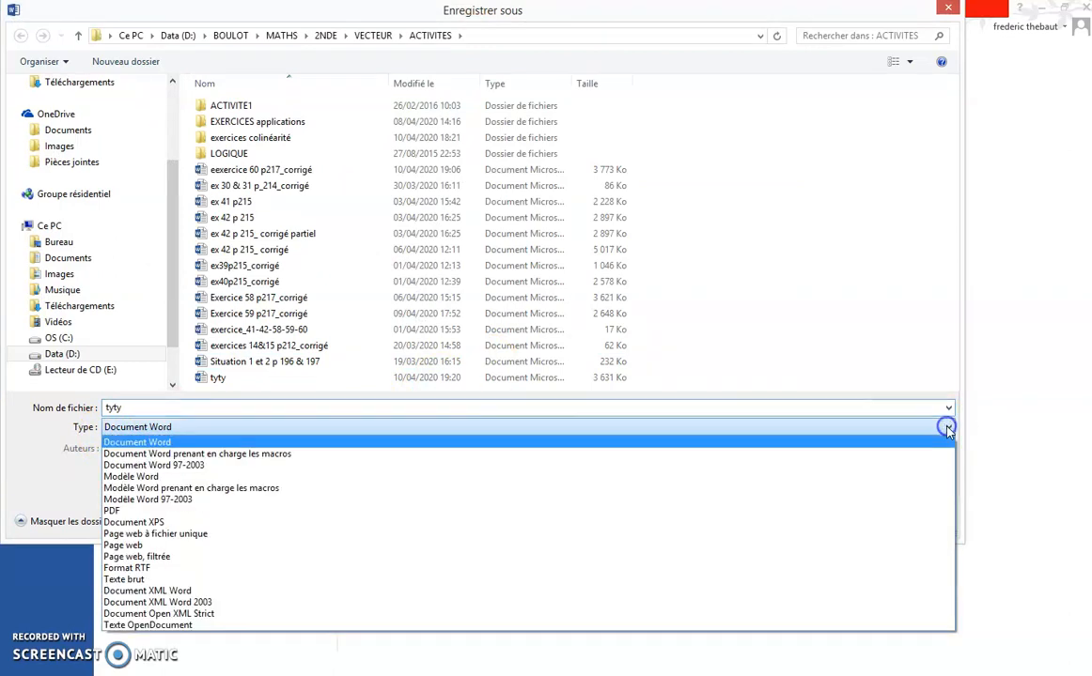
pyautogui.click(162, 511)
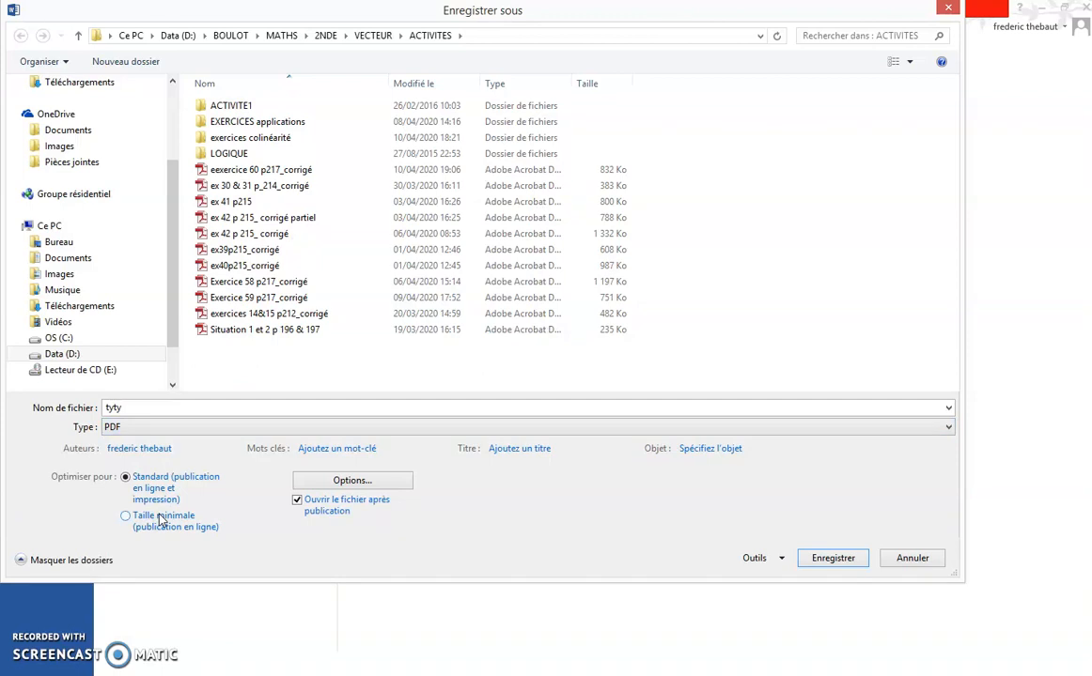
pyautogui.click(830, 563)
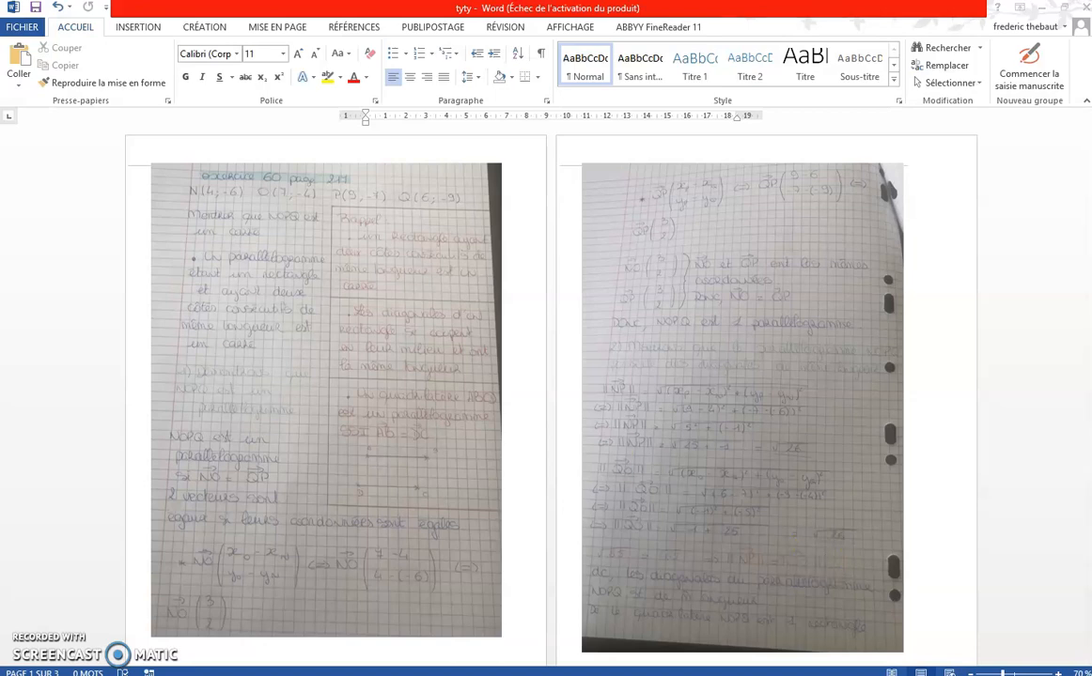
# - Switch to tyty.pdf in Adobe Reader, zoom out to 50%, and look through all its pages to check the photos
pyautogui.moveTo(1, 101); pyautogui.dragTo(599, 83)
pyautogui.click(768, 74)
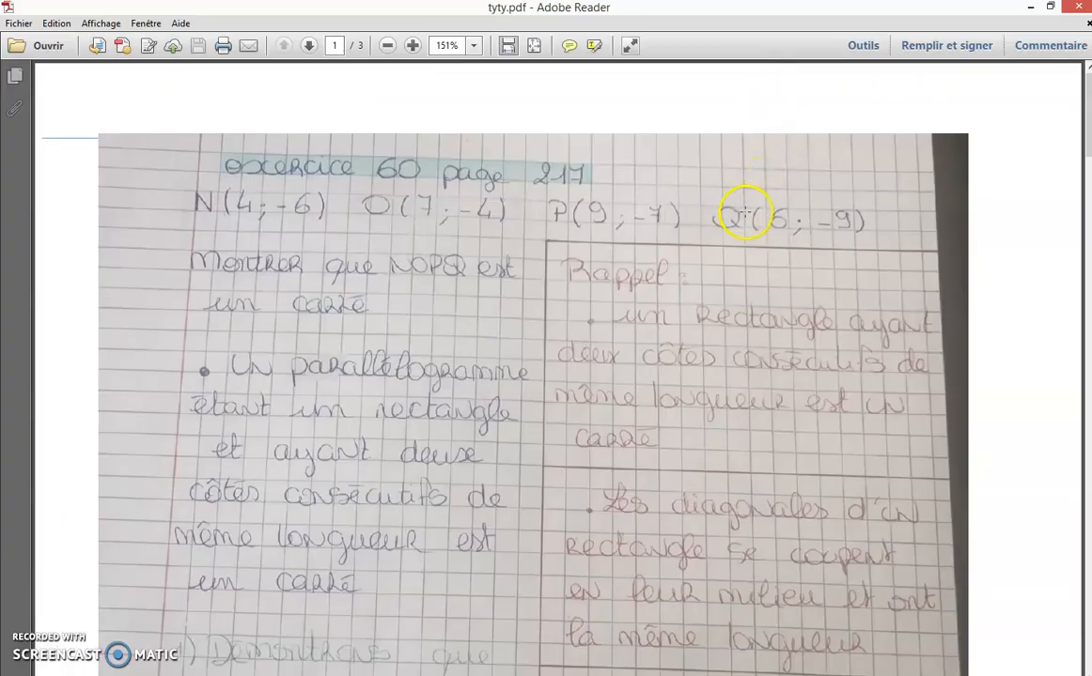
pyautogui.scroll(-5, 743, 214)
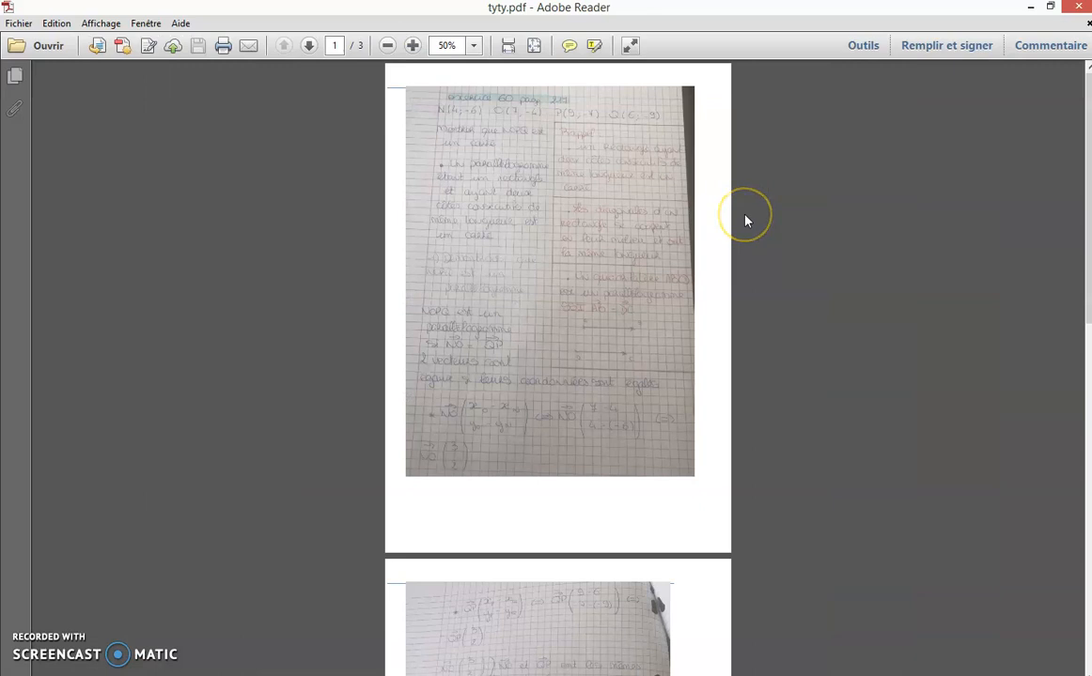
pyautogui.scroll(-5, 743, 215)
pyautogui.scroll(-10, 745, 221)
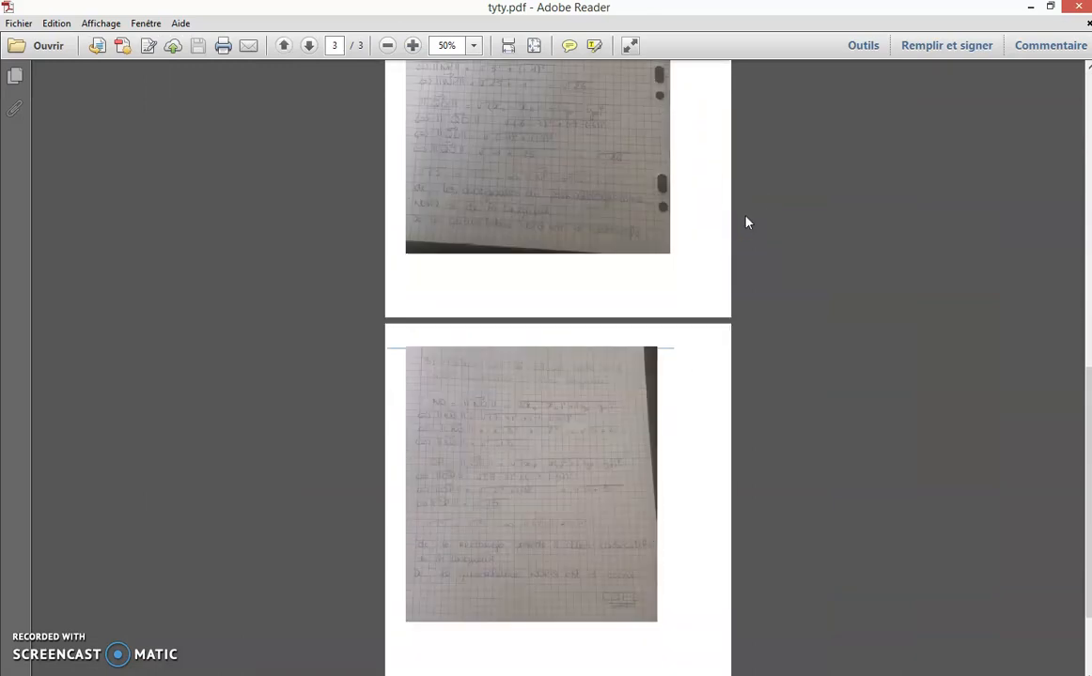
pyautogui.scroll(10, 747, 223)
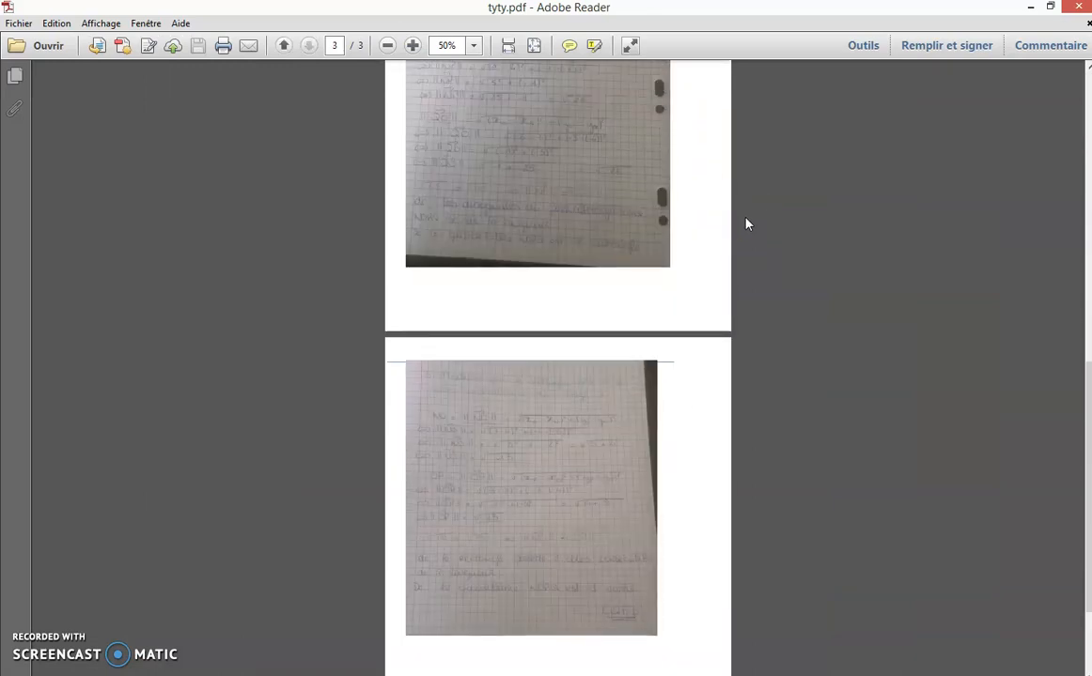
pyautogui.scroll(5, 747, 224)
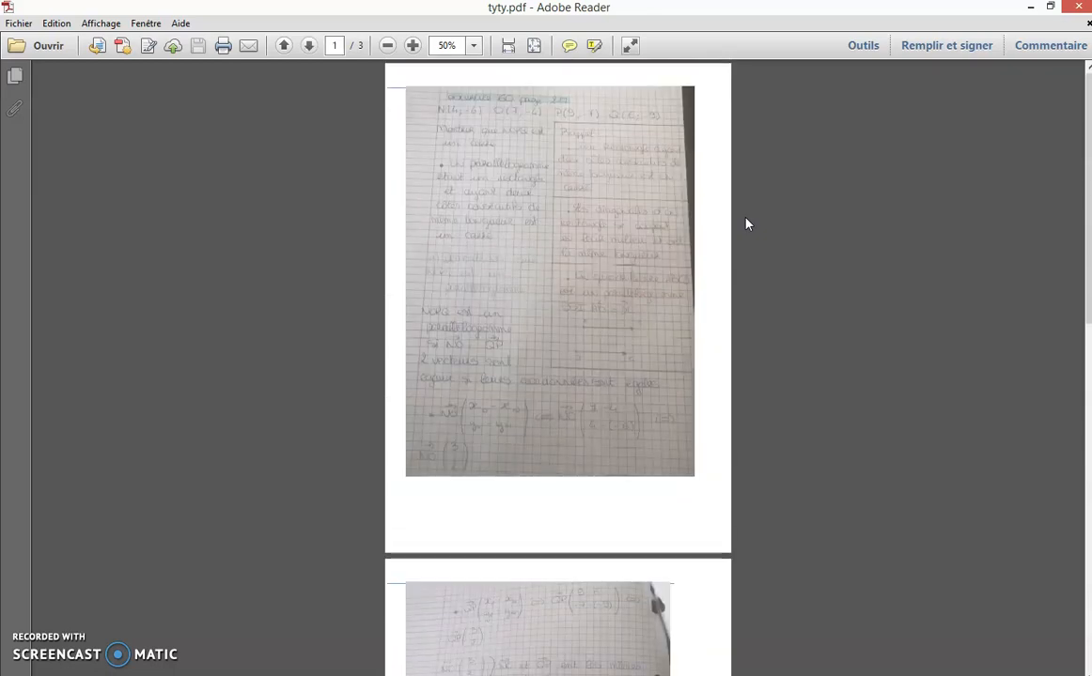